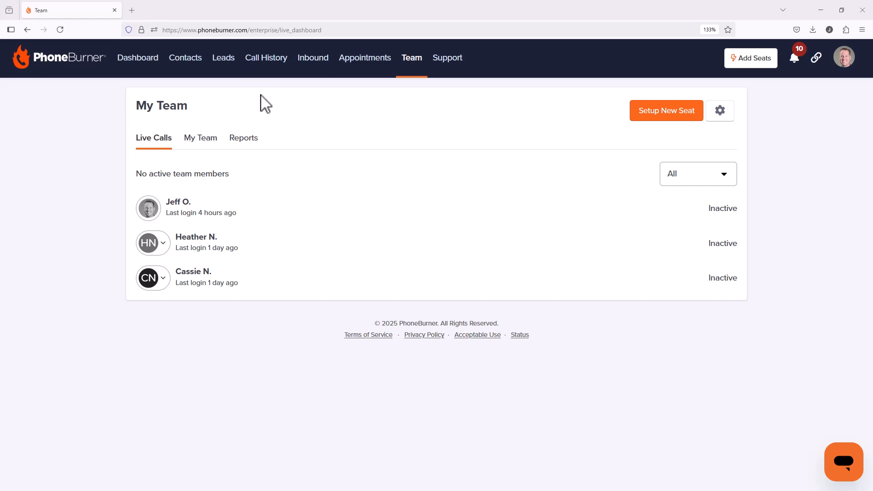
Step: Open the LeadStream tool from the contacts settings and start creating a new LeadStream
left_click(188, 60)
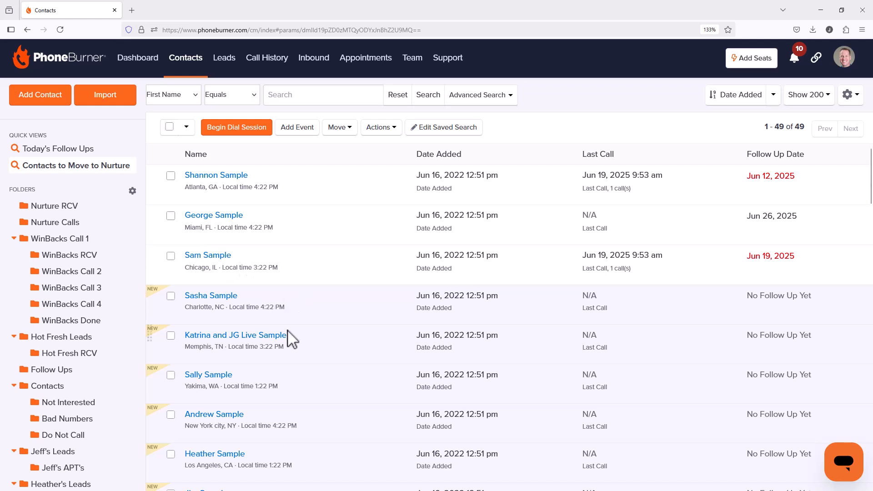
left_click(847, 101)
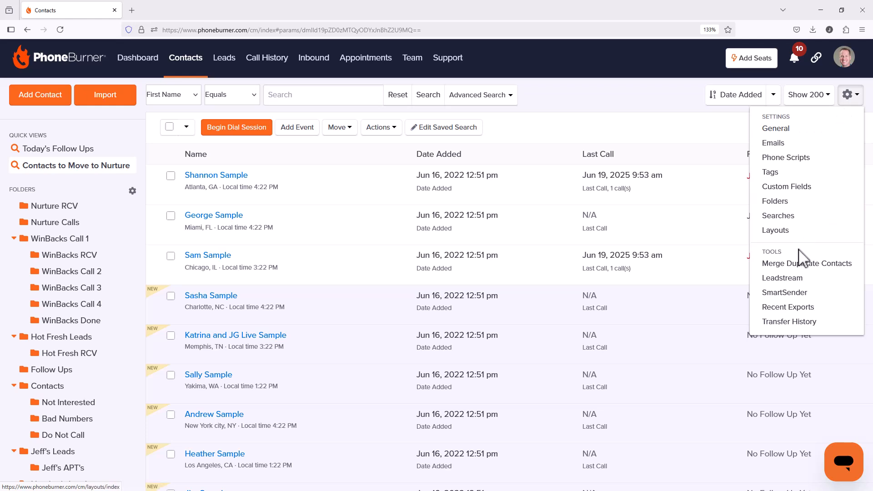
left_click(786, 278)
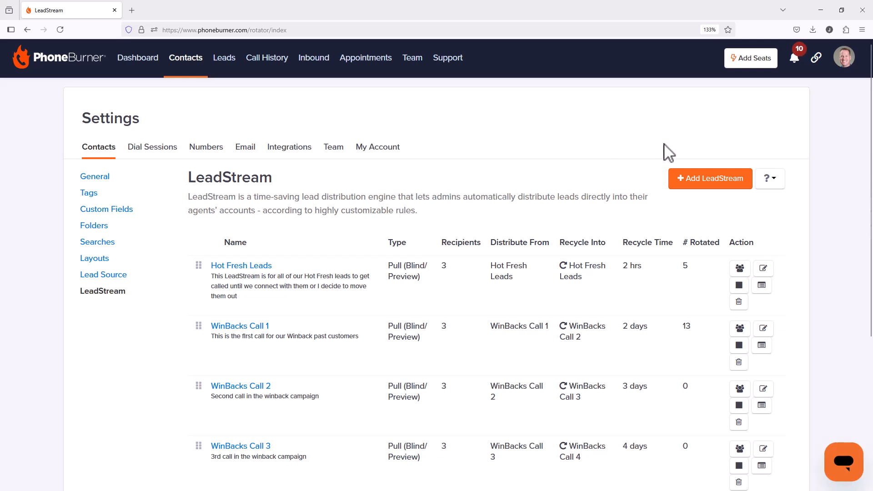
left_click(727, 185)
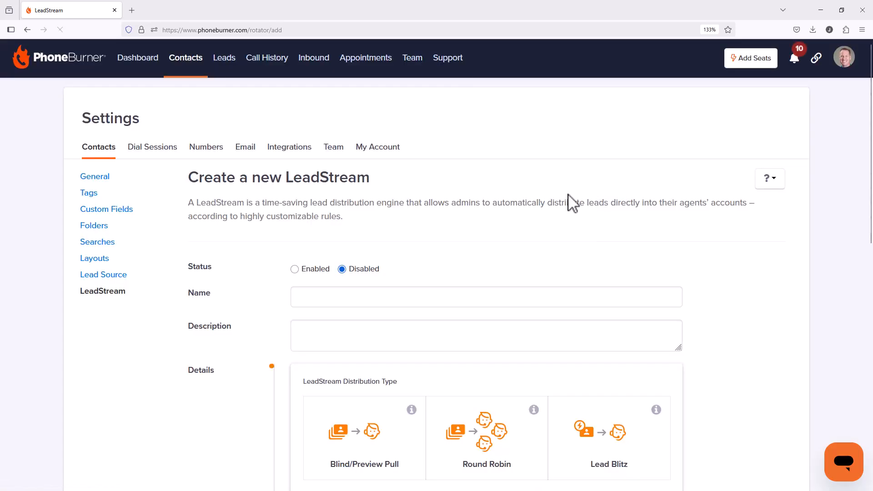
Step: Set the new LeadStream's status to Enabled and name it "Preview Pull"
left_click(297, 270)
left_click(303, 296)
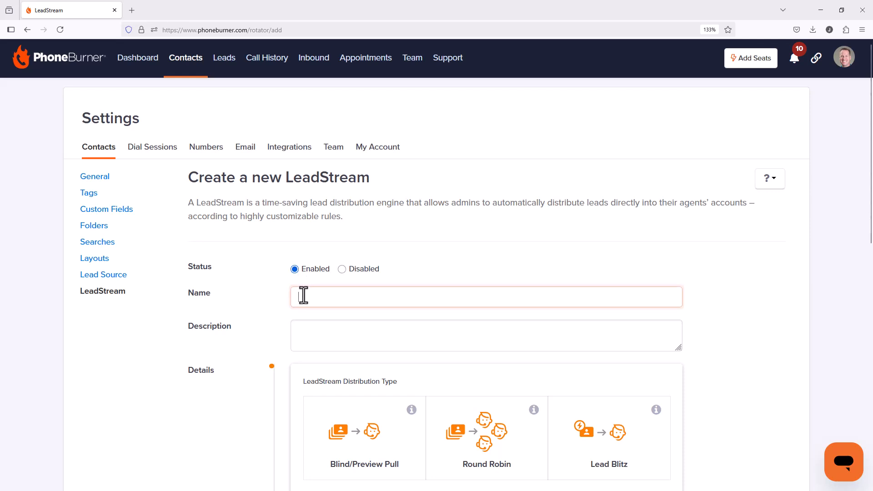
type("Preview Pull")
Step: Enter the description "These are leads available to my team but they need to decide which records they want"
scroll(386, 234, "down", 3)
left_click(334, 208)
type("These a")
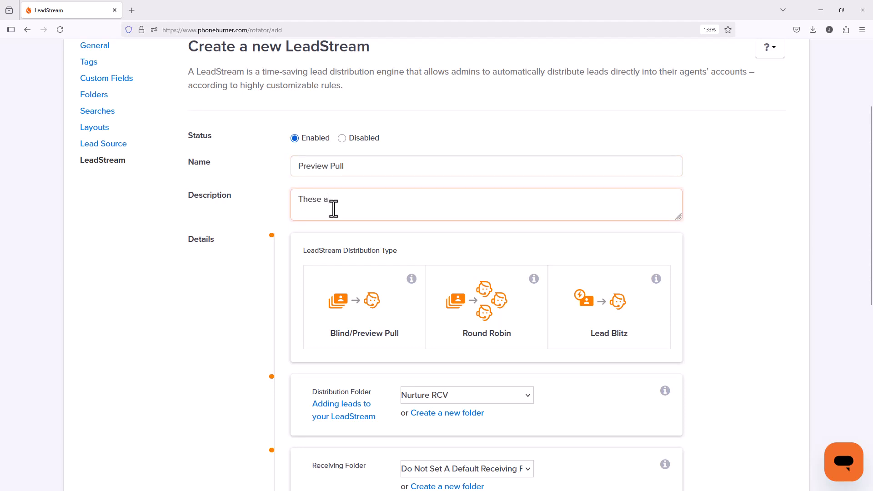
type("re leads available to my team but they need to decide ")
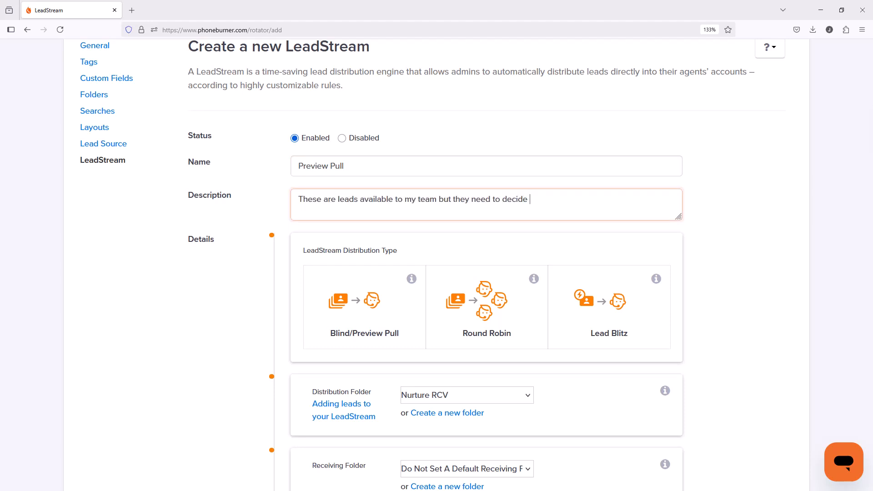
type("which records they want")
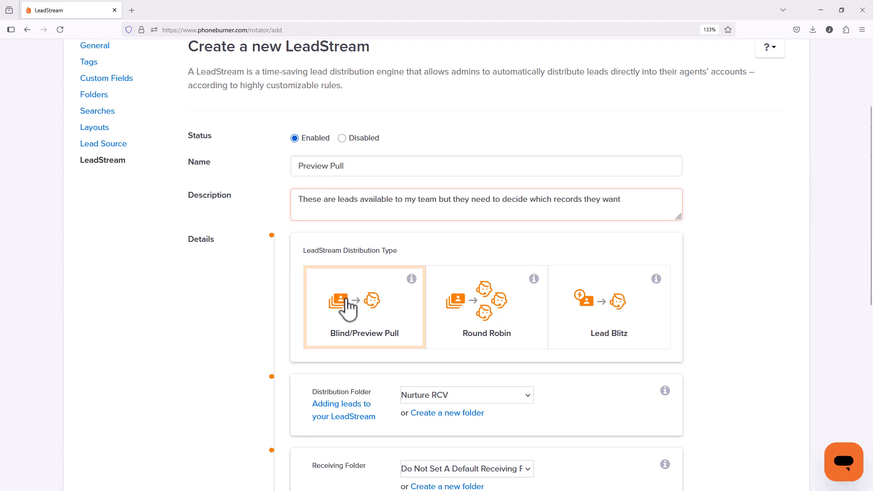
Step: Choose Blind/Preview Pull as the distribution type and Hot Fresh Leads as the preset
left_click(349, 300)
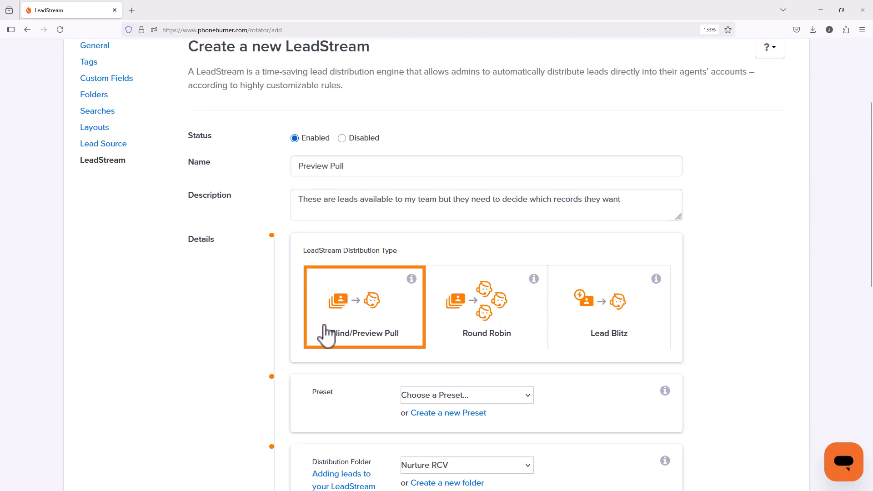
scroll(359, 350, "down", 3)
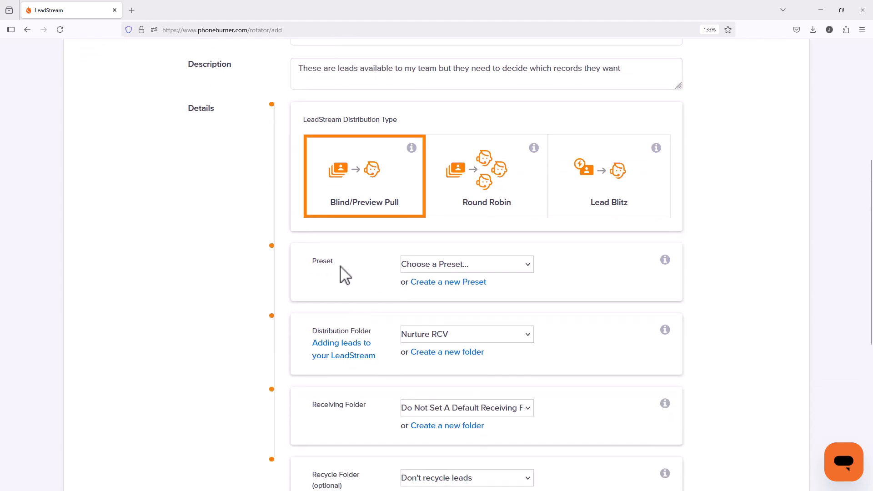
left_click(438, 268)
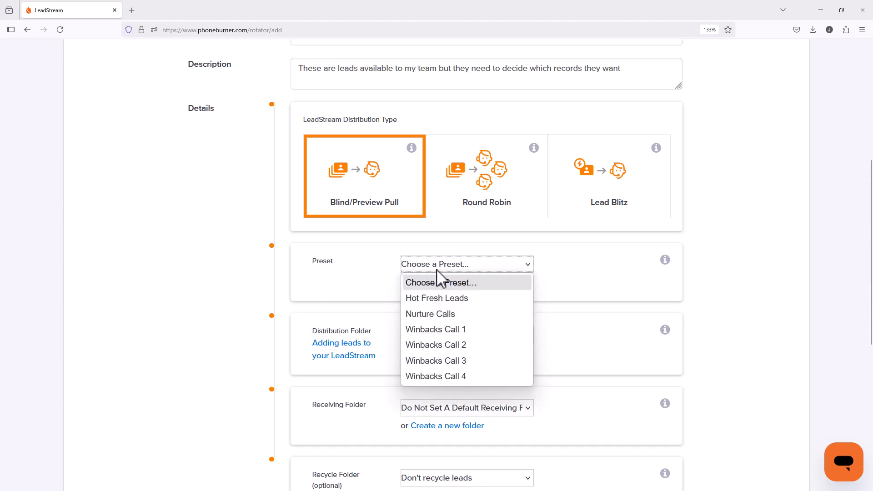
left_click(432, 300)
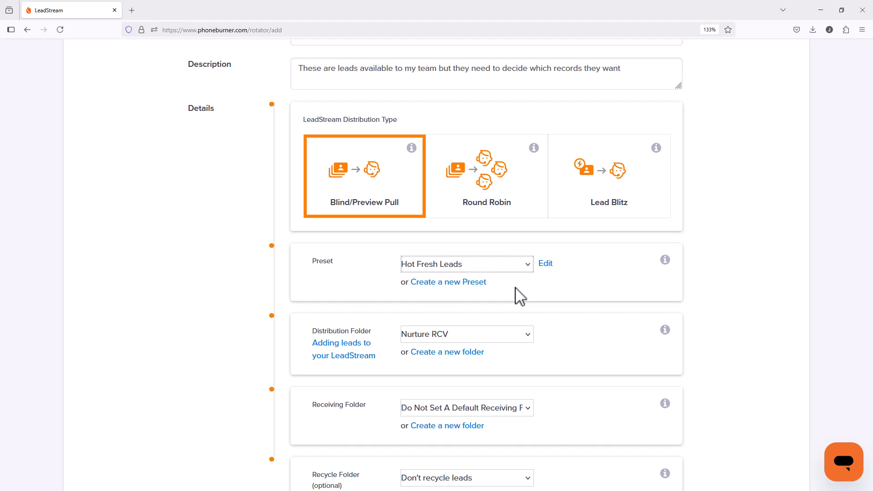
Step: Create a new distribution folder named "Preview Pull" without a parent folder
scroll(555, 275, "down", 3)
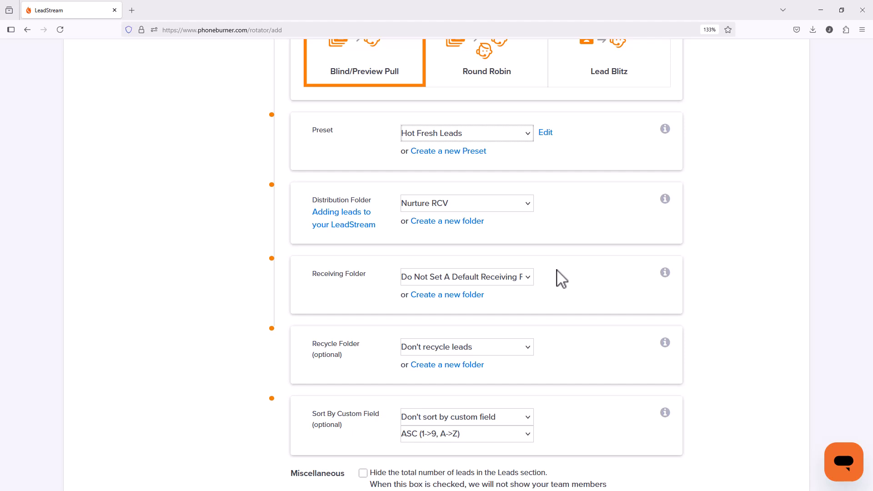
left_click(459, 221)
type("Pre")
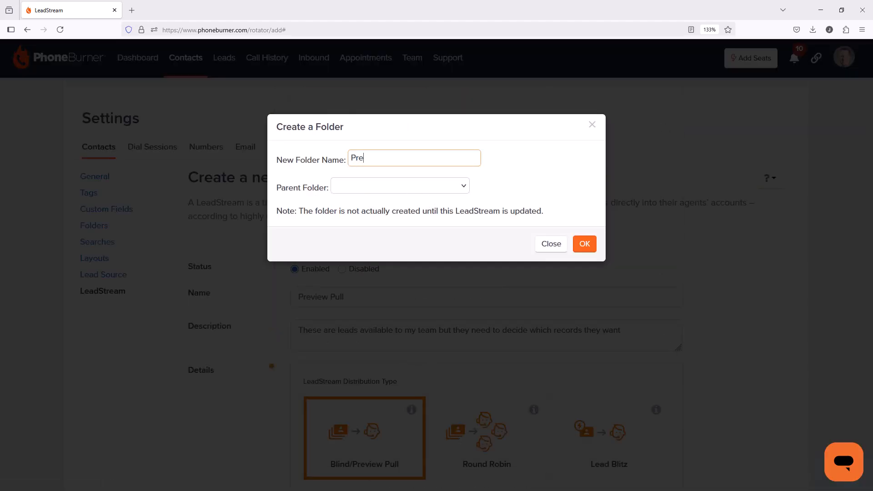
type("view Pull")
left_click(584, 244)
Step: Create a new receiving folder named "Preview Pull RCV" without a parent folder
scroll(569, 238, "down", 5)
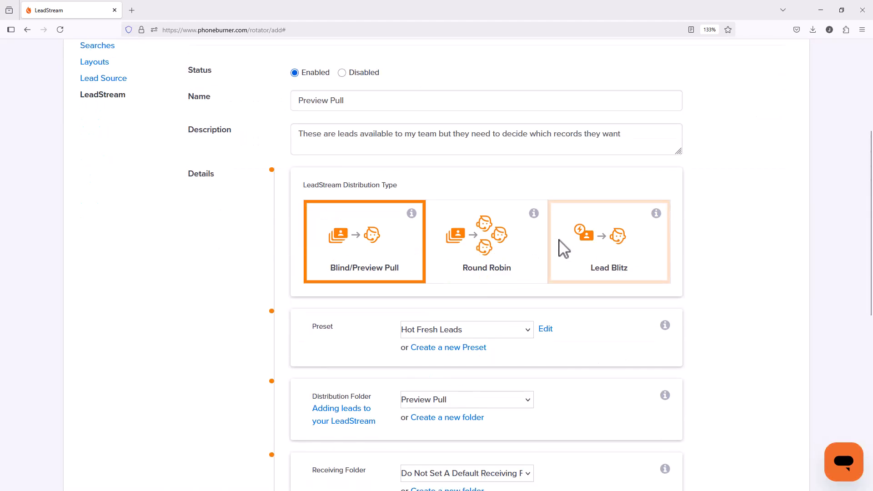
scroll(553, 255, "down", 2)
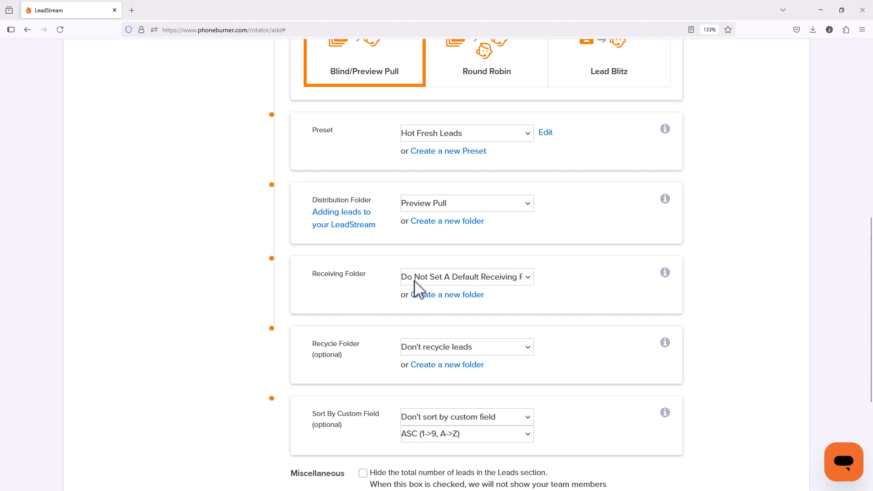
left_click(443, 295)
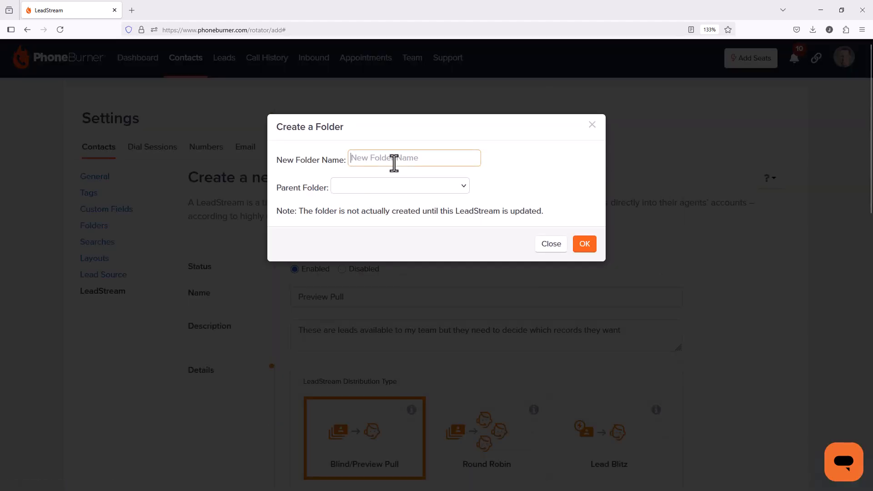
type("Preview Pull ")
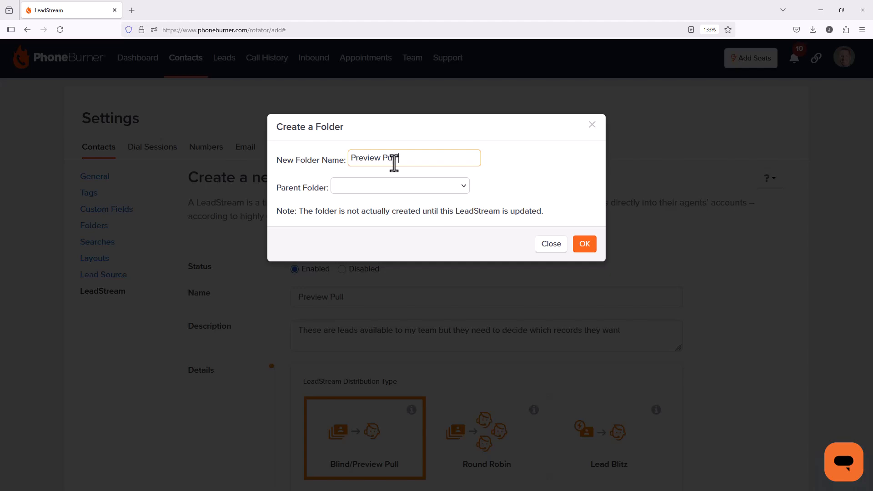
type("RCV")
left_click(586, 245)
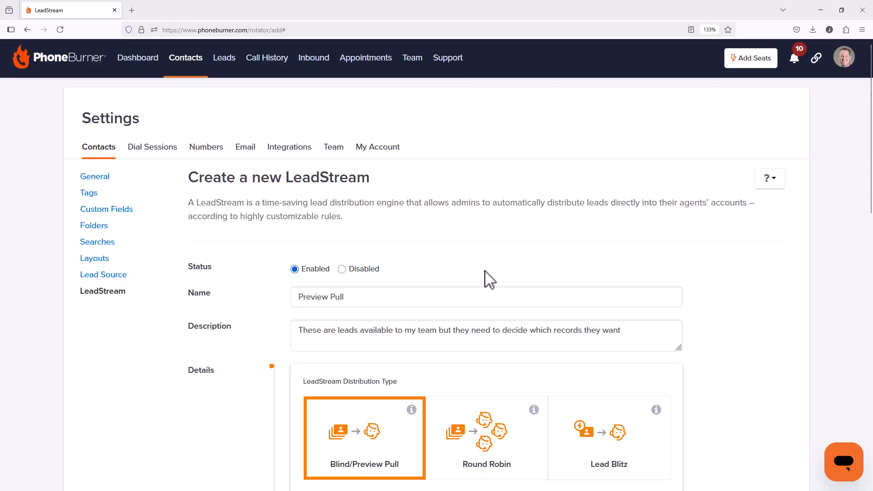
Step: Review the Lock Receiving Folder choices and leave the setting at No
scroll(489, 279, "down", 10)
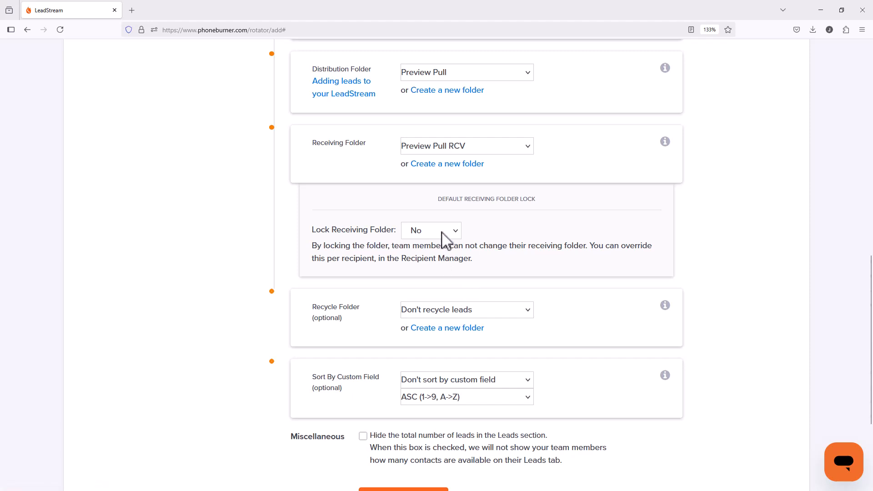
left_click(442, 232)
left_click(448, 235)
left_click(446, 233)
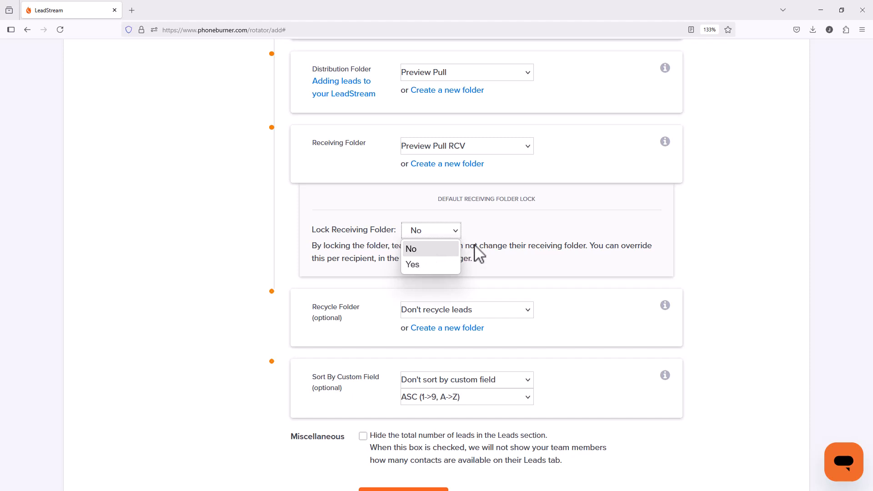
left_click(505, 233)
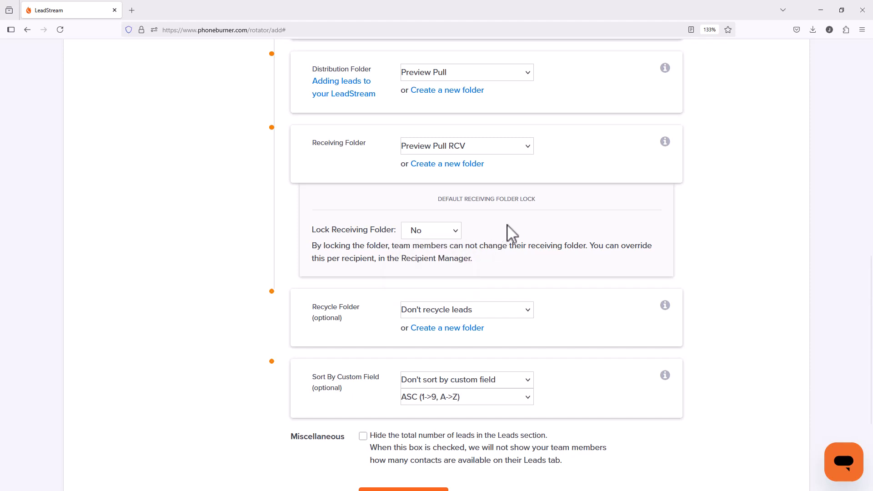
Step: Set the recycle folder for the LeadStream to Preview Pull
scroll(510, 232, "down", 3)
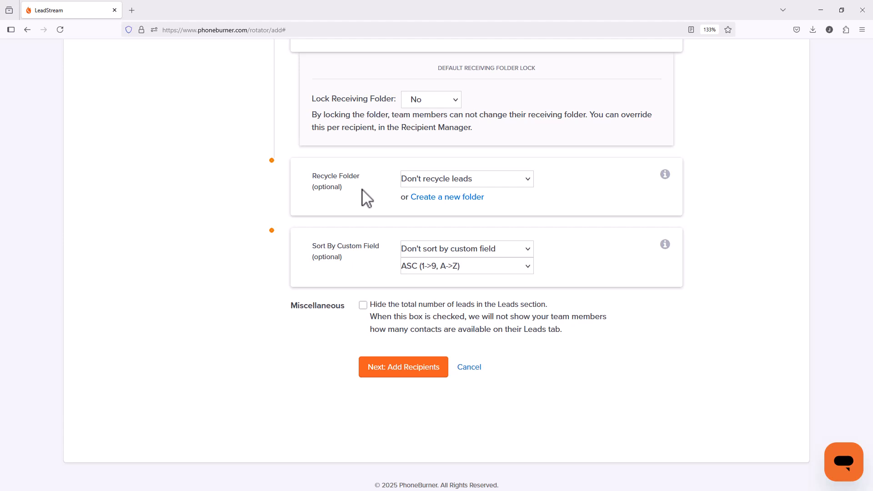
left_click(447, 180)
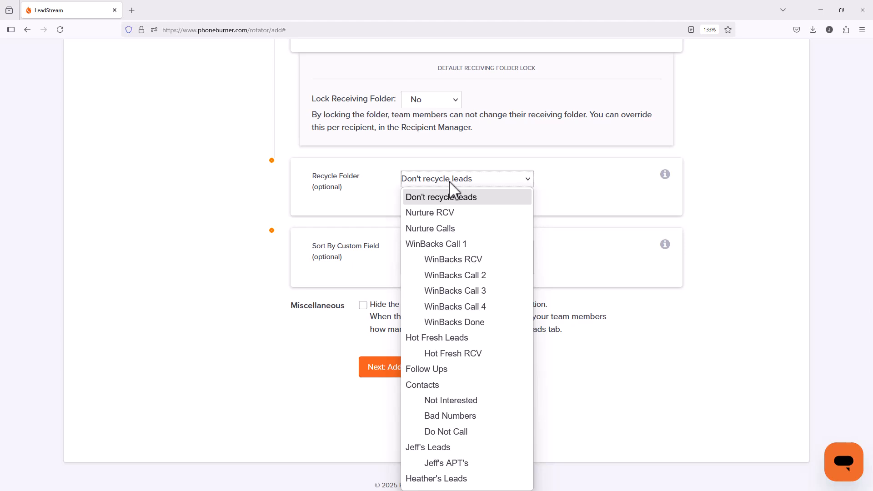
scroll(447, 223, "down", 2)
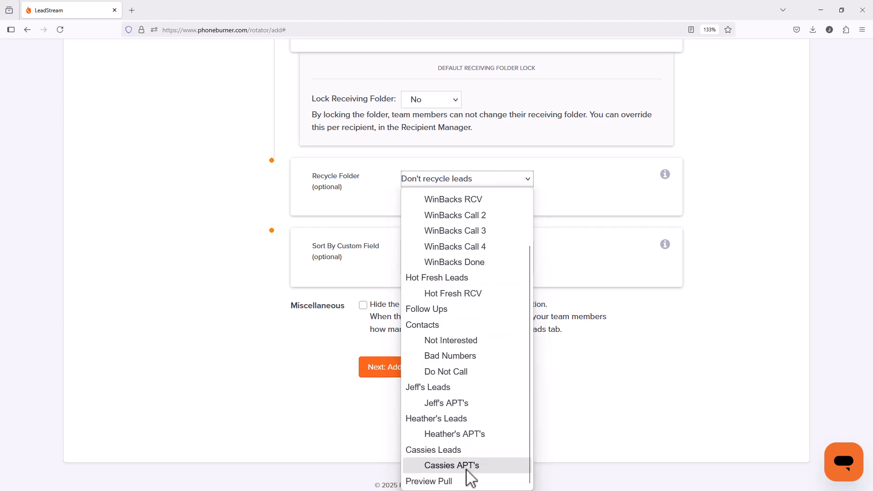
left_click(471, 481)
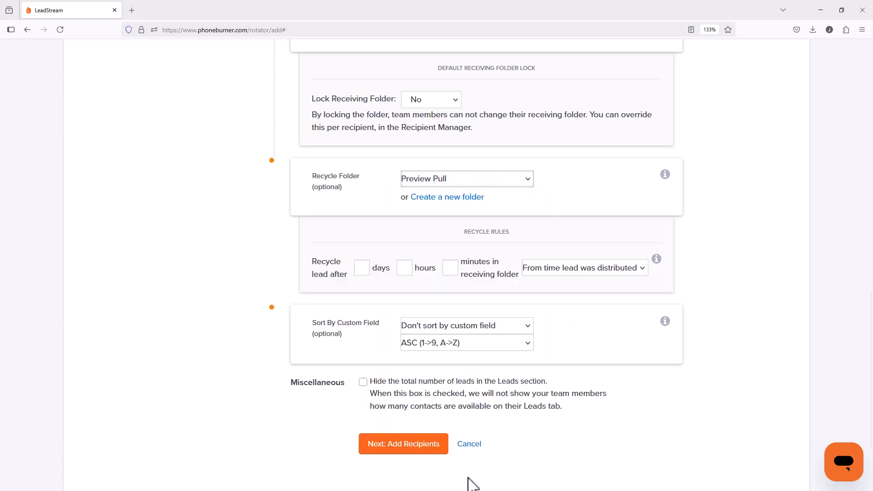
Step: Set the recycle rule to return leads after 14 days, counted from the time the lead was last called
scroll(557, 302, "up", 4)
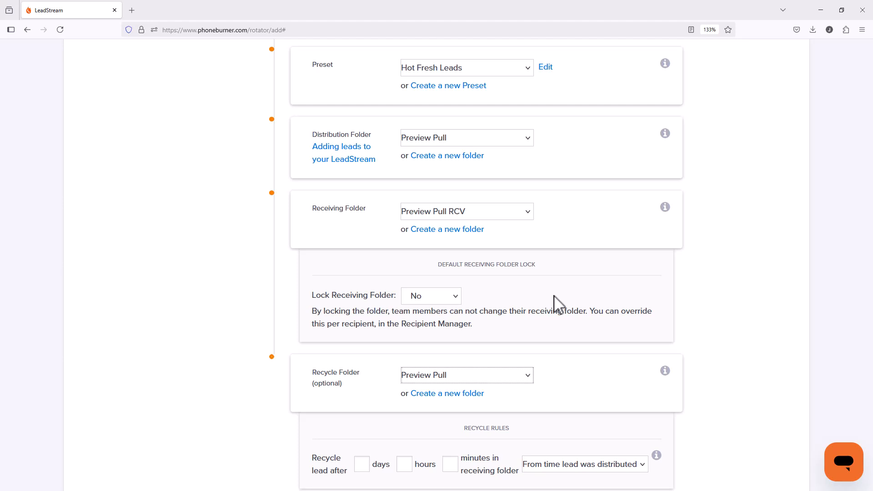
scroll(564, 290, "down", 2)
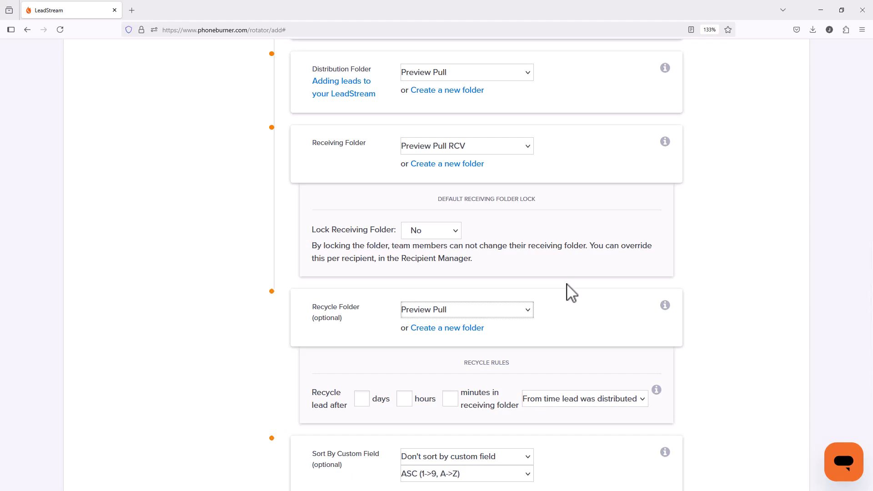
scroll(568, 287, "down", 4)
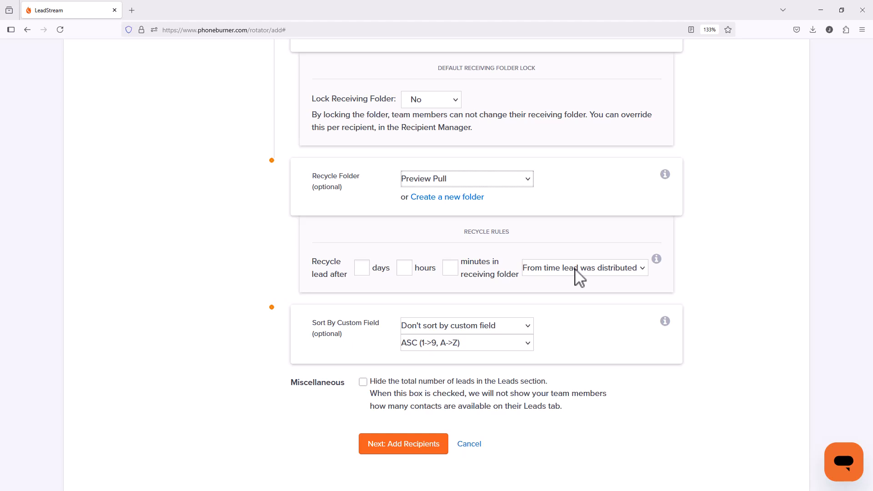
left_click(355, 268)
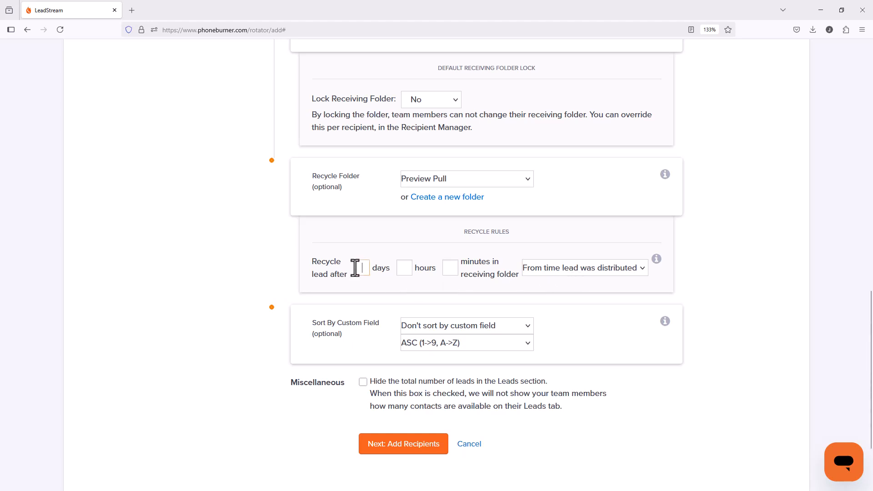
type("7")
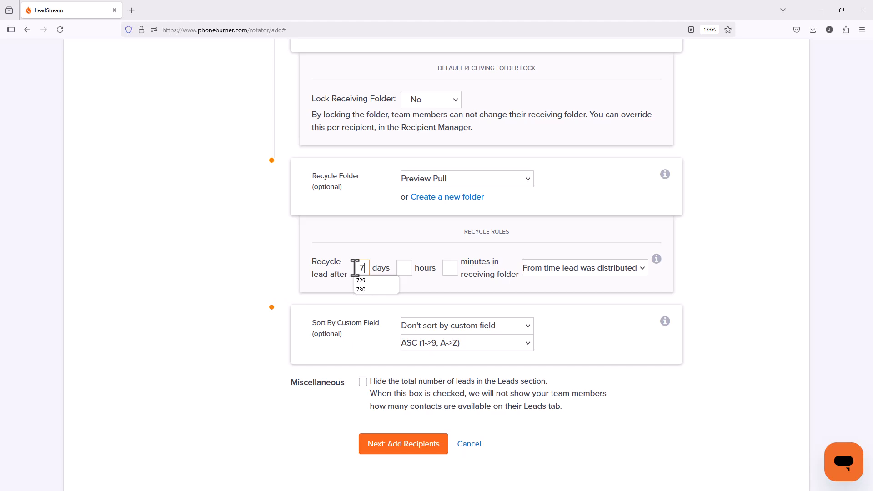
key("BackSpace")
type("14")
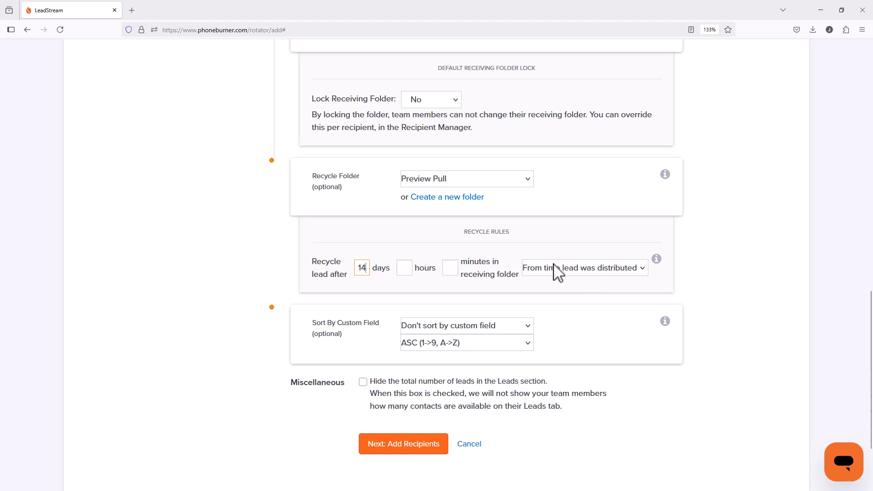
left_click(580, 272)
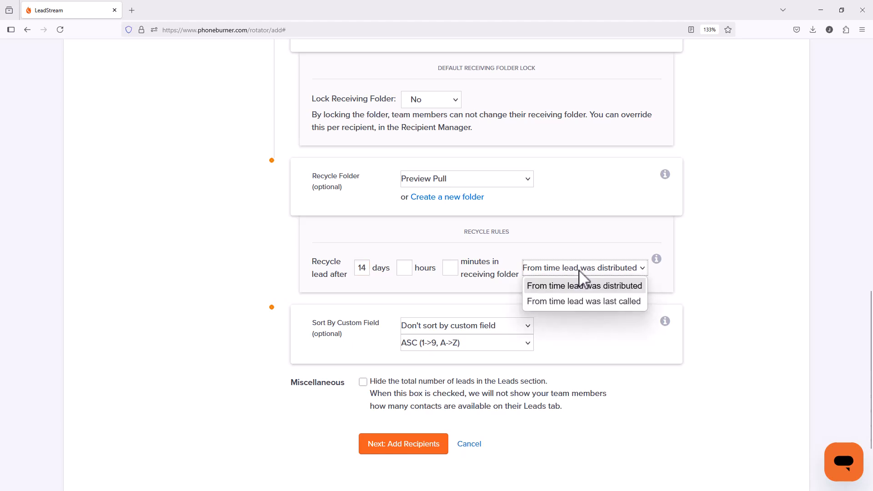
left_click(576, 301)
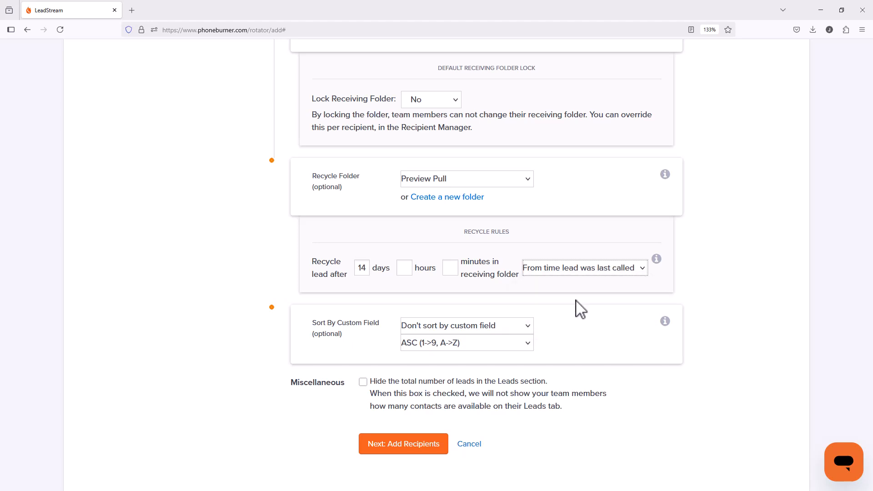
Step: Set the recycle rule to return leads after 5 days and continue to adding recipients
double_click(360, 268)
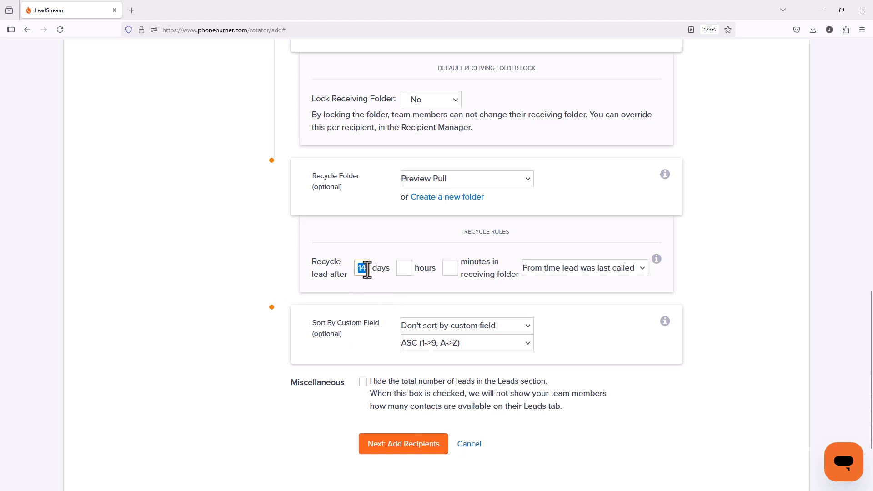
type("5")
key("BackSpace")
type("3")
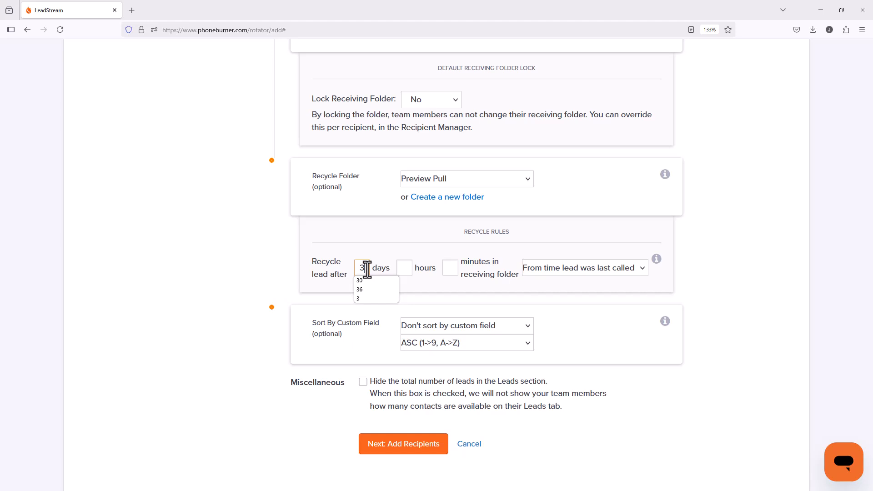
key("BackSpace")
type("5")
left_click(745, 303)
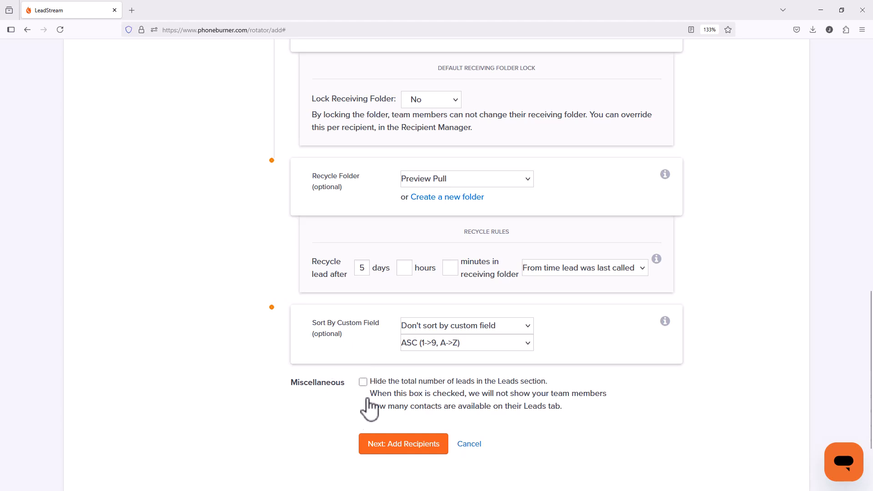
left_click(394, 451)
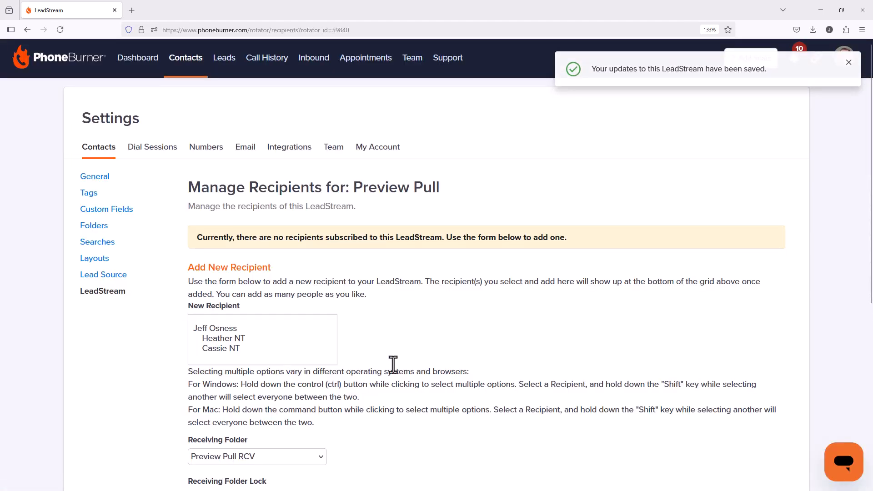
Step: Select all three listed team members as new recipients of the Preview Pull LeadStream
left_click(235, 329)
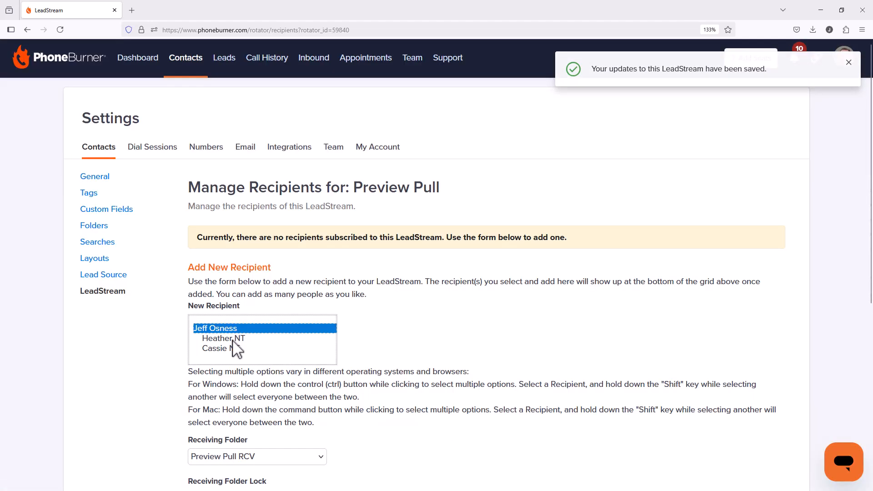
left_click(235, 348, "shift")
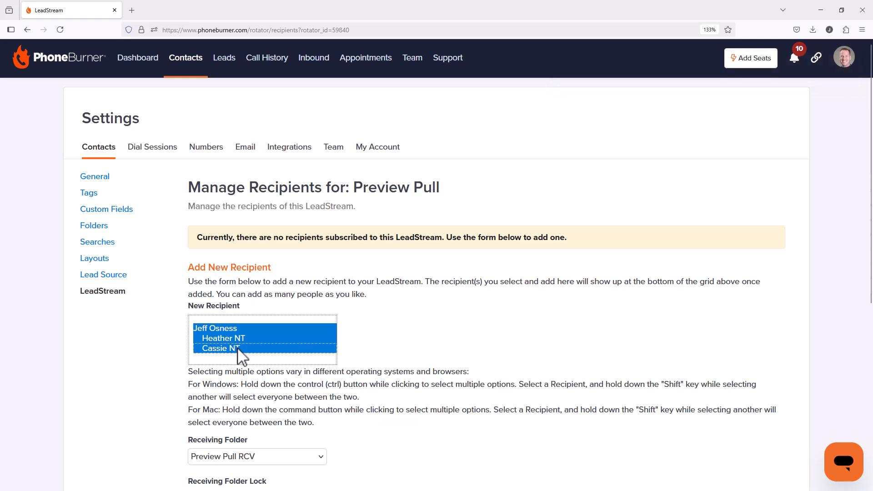
scroll(288, 340, "down", 3)
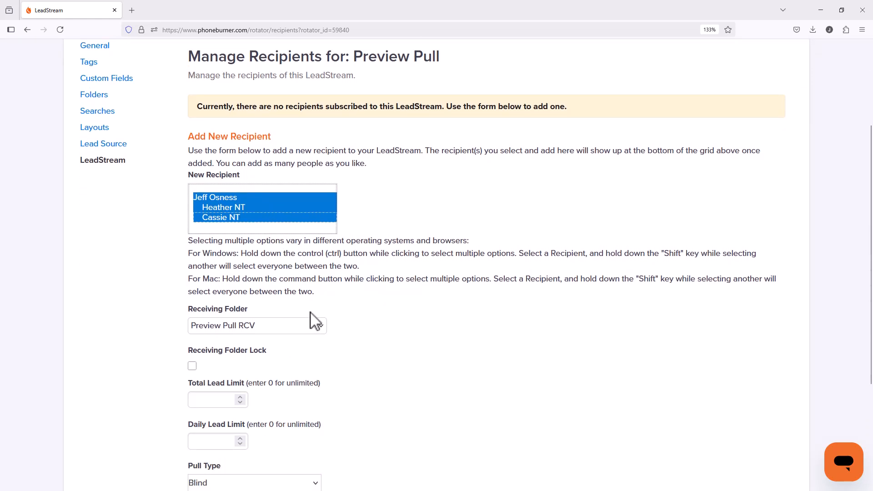
left_click(214, 201)
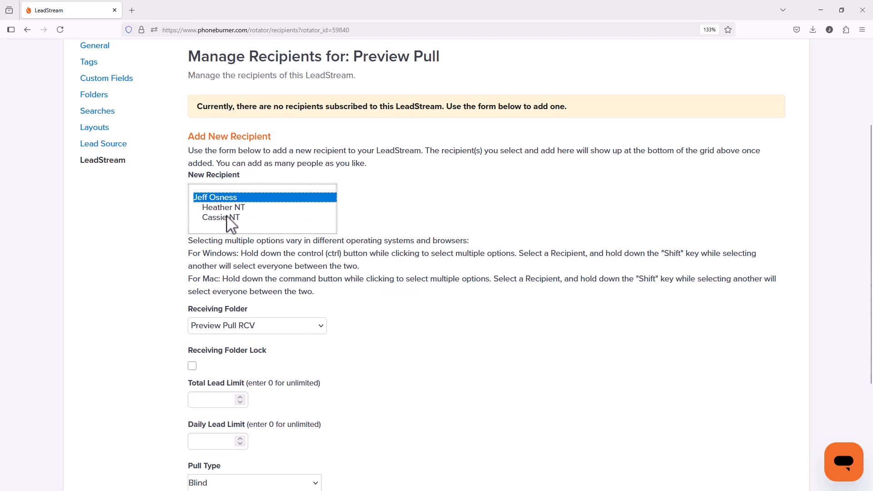
left_click(227, 216, "ctrl")
left_click(229, 199)
left_click(221, 218, "shift")
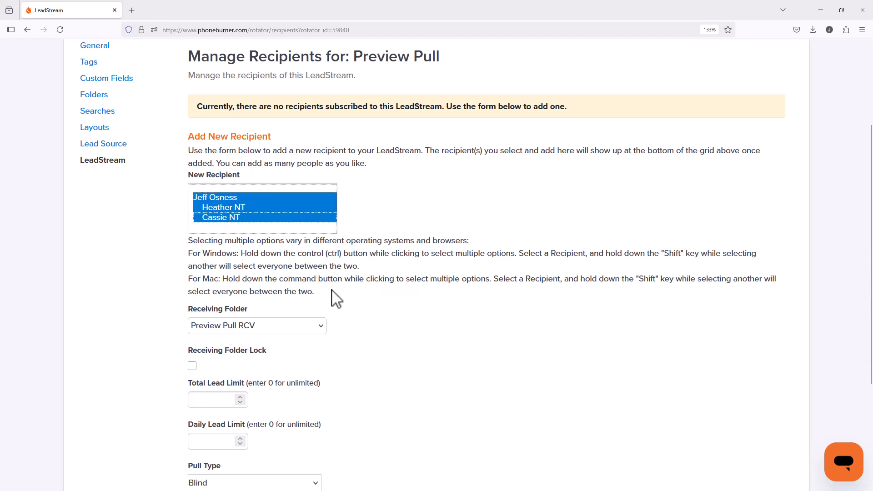
left_click(394, 278)
Step: Set the pull type to Preview and add the selected recipients to the LeadStream
scroll(391, 277, "down", 3)
scroll(391, 277, "down", 1)
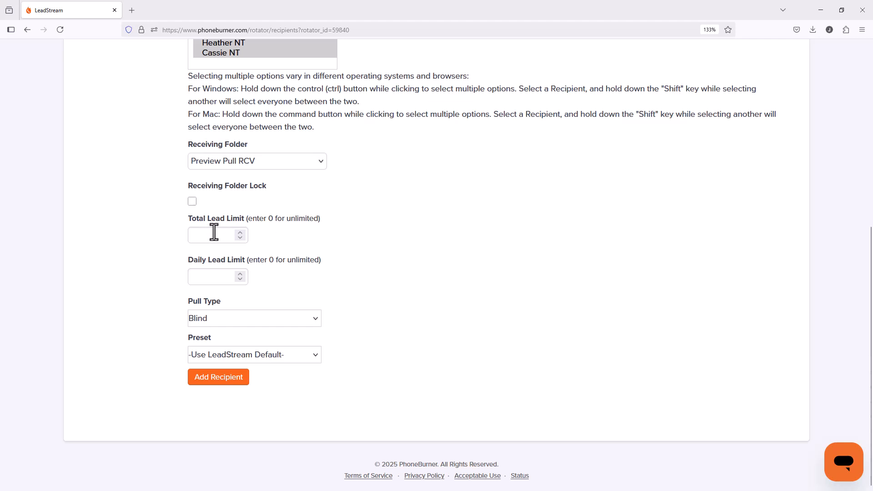
left_click(217, 320)
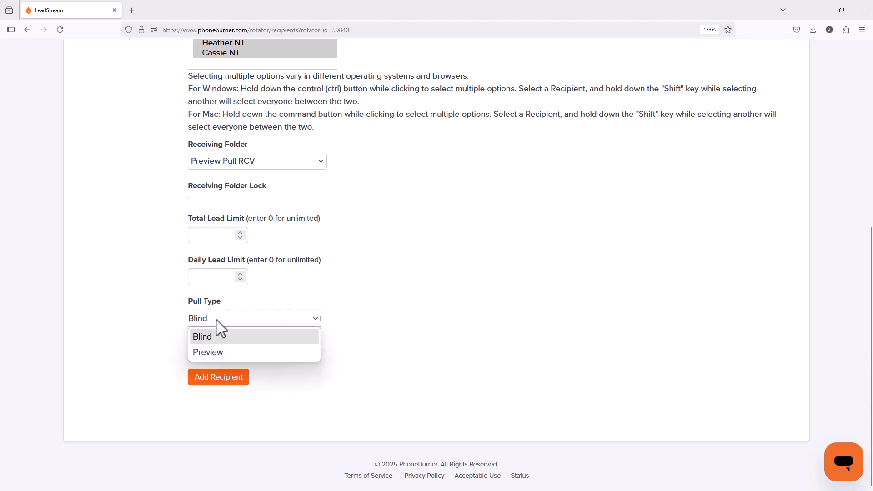
left_click(216, 349)
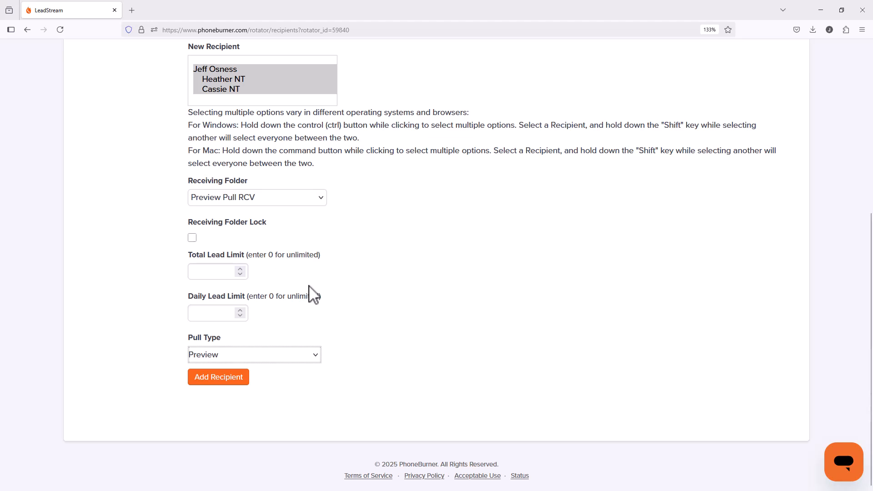
left_click(231, 382)
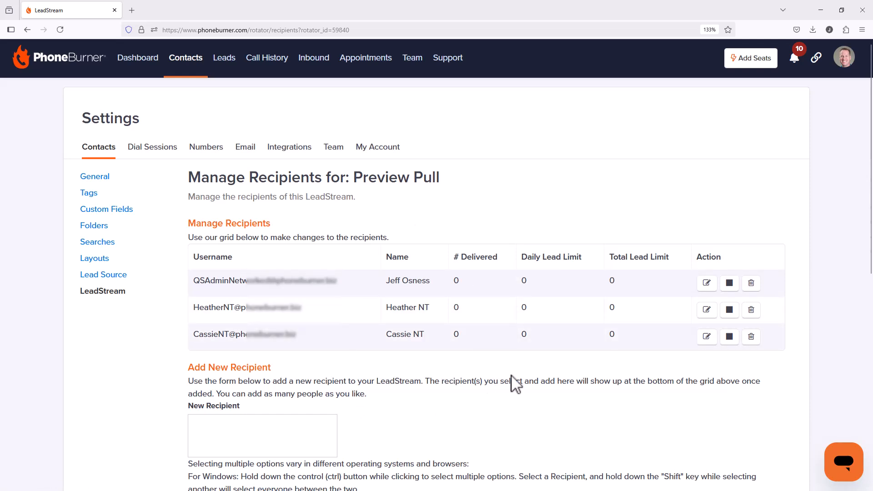
Step: Examine the Blind pull type and its preset choices for the second recipient without saving the edit
left_click(707, 310)
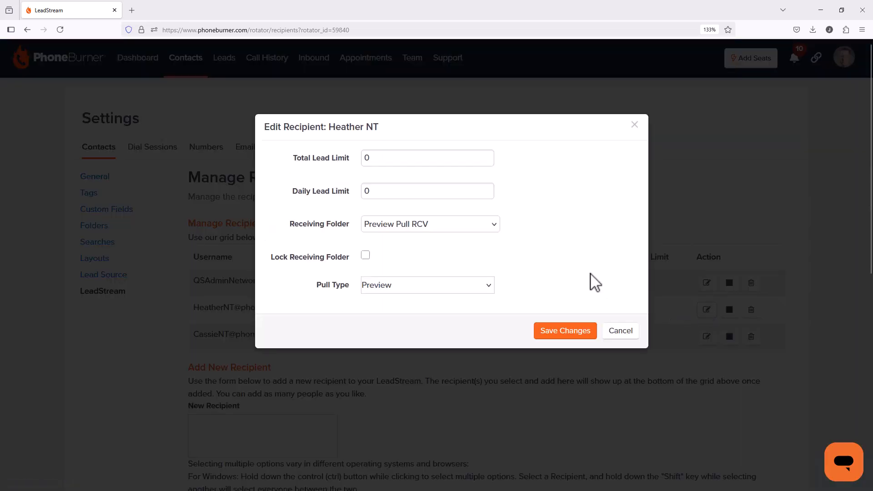
left_click(447, 286)
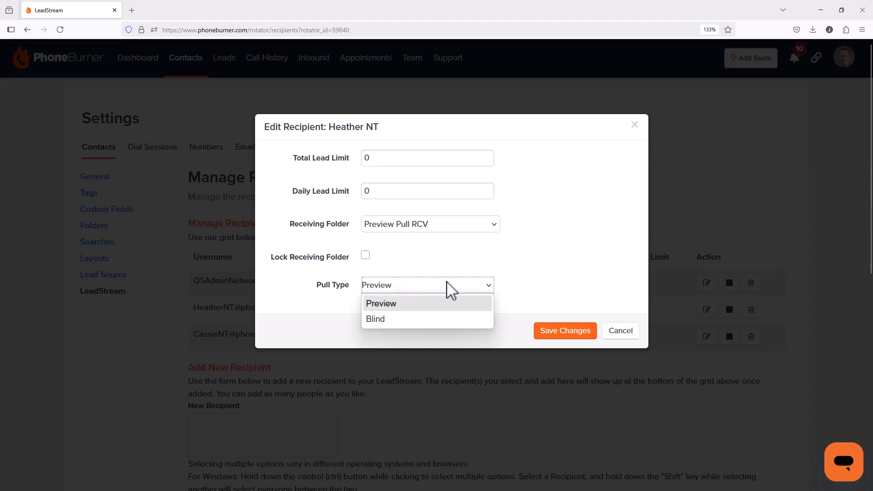
left_click(433, 321)
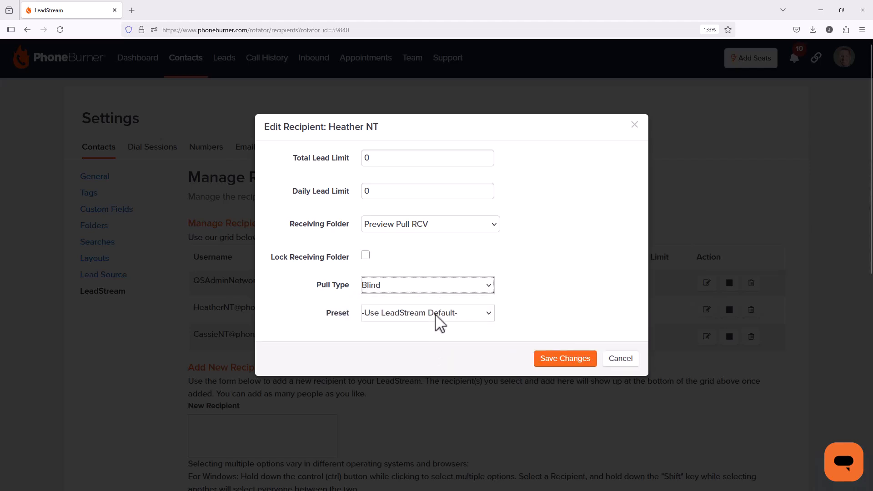
left_click(439, 324)
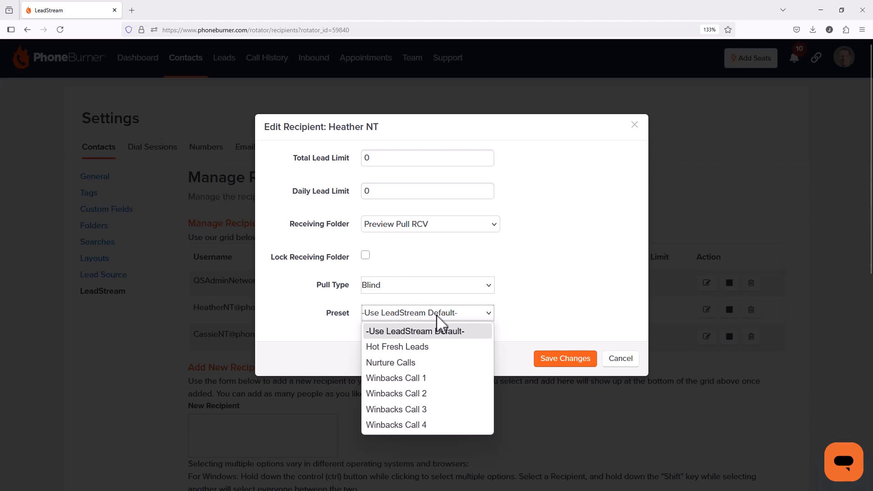
left_click(537, 246)
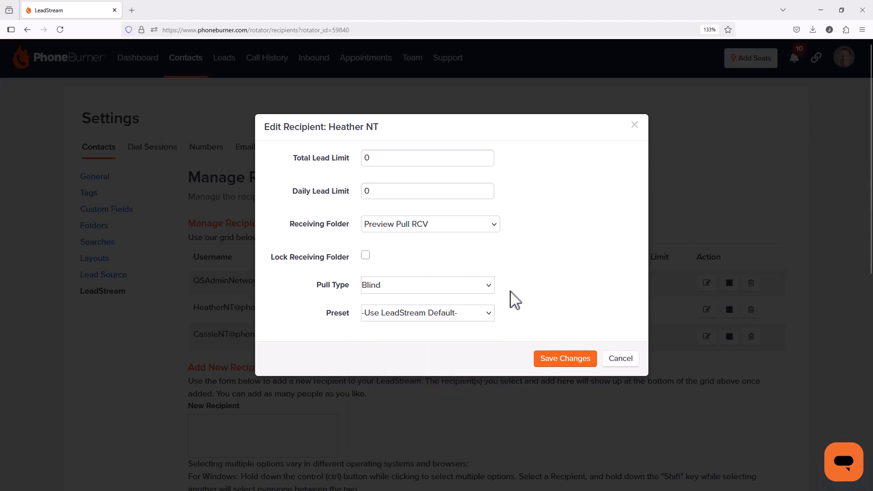
left_click(614, 361)
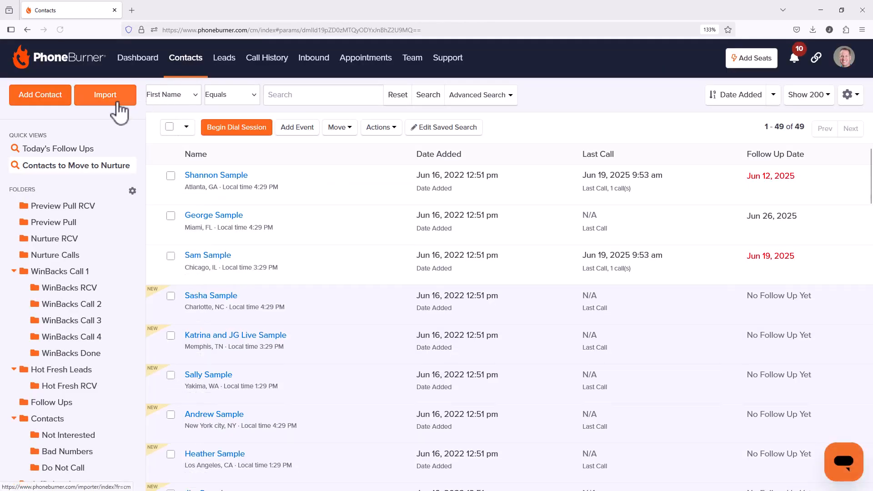
Step: Start a contact import and upload the contact file from the PhoneBurner 2025 folder
left_click(118, 109)
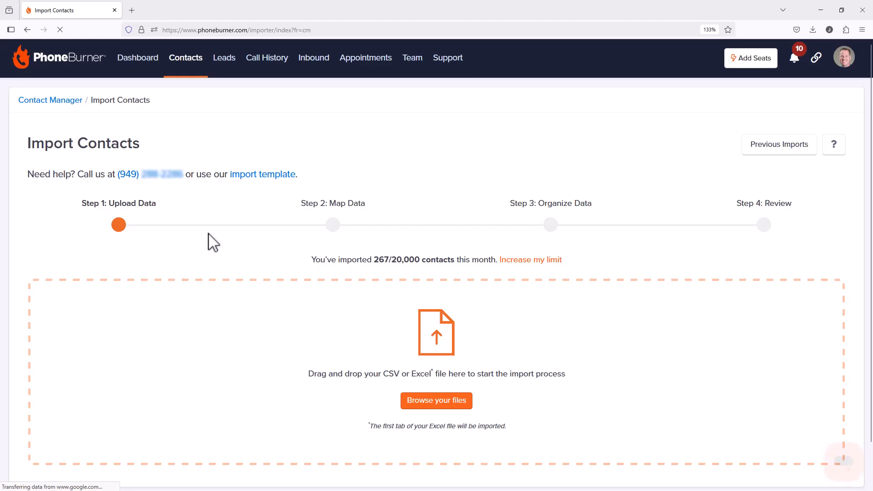
left_click(456, 402)
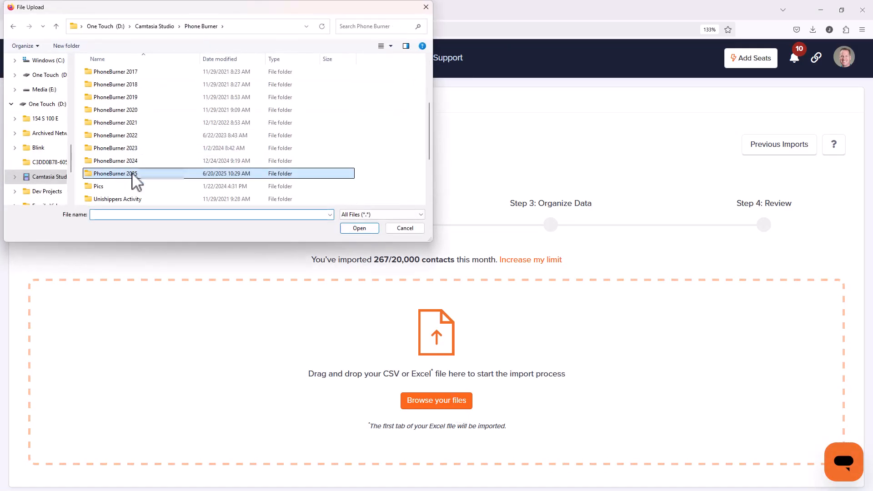
double_click(132, 181)
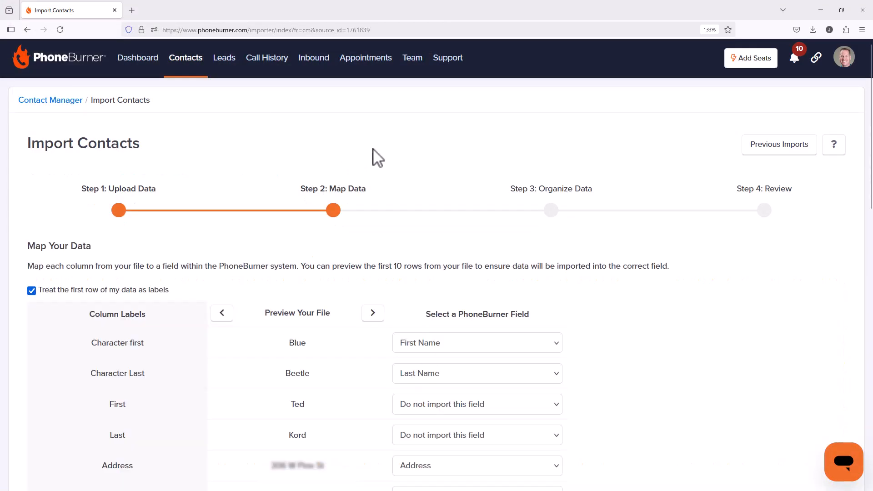
Step: Map the file's Priority column to the Lead Prioritization field and continue to organizing the data
scroll(373, 157, "down", 5)
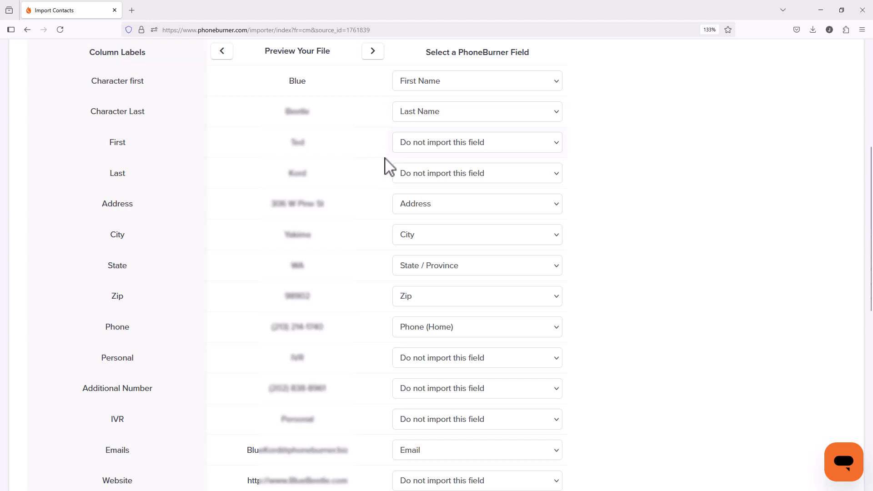
scroll(354, 239, "down", 2)
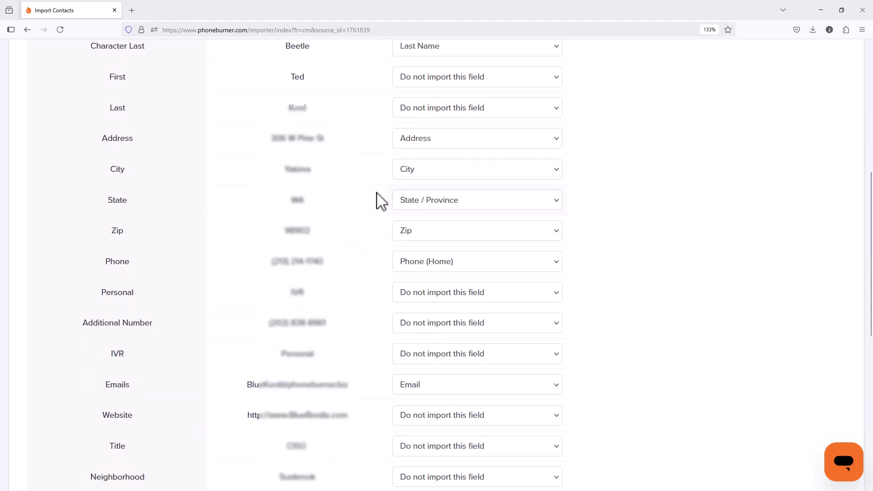
scroll(376, 207, "down", 8)
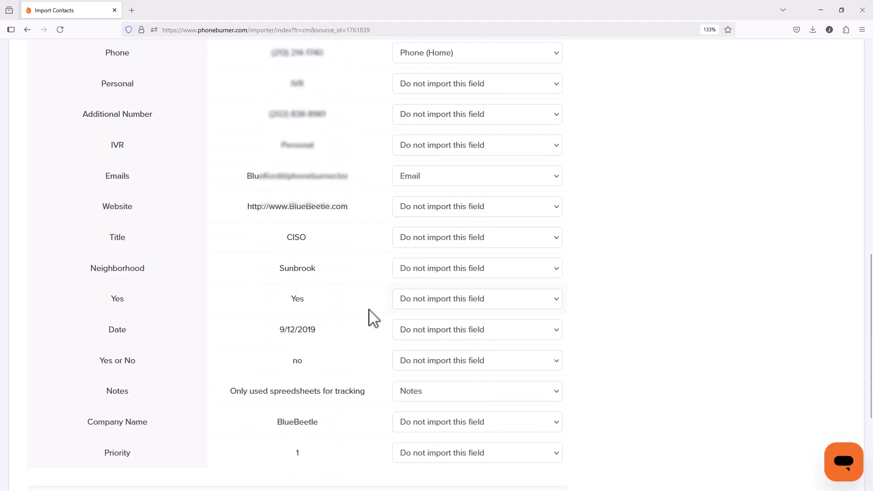
left_click(457, 340)
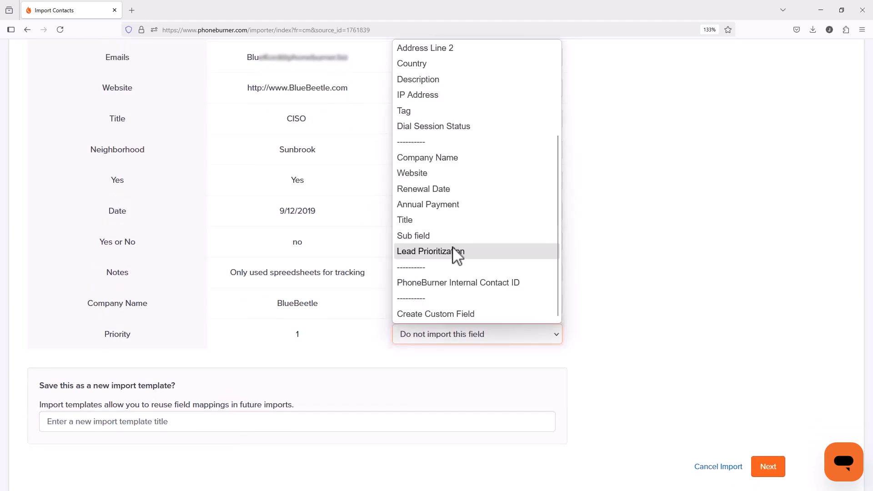
left_click(457, 255)
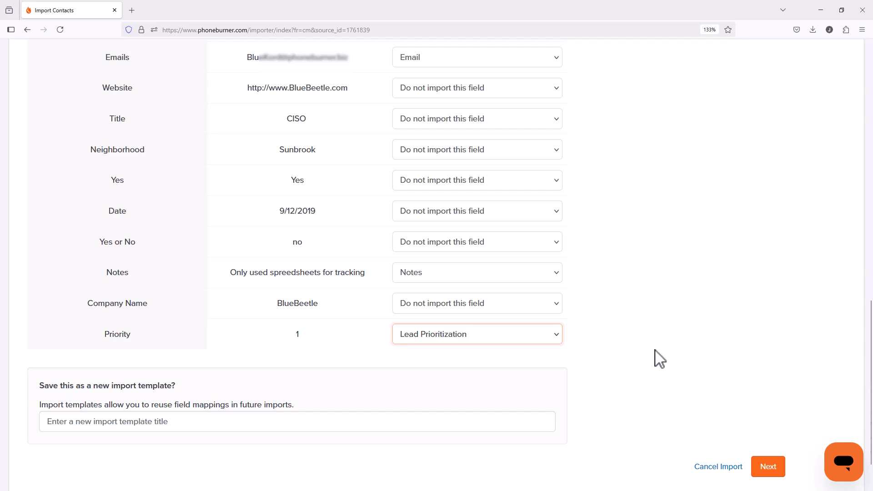
left_click(772, 468)
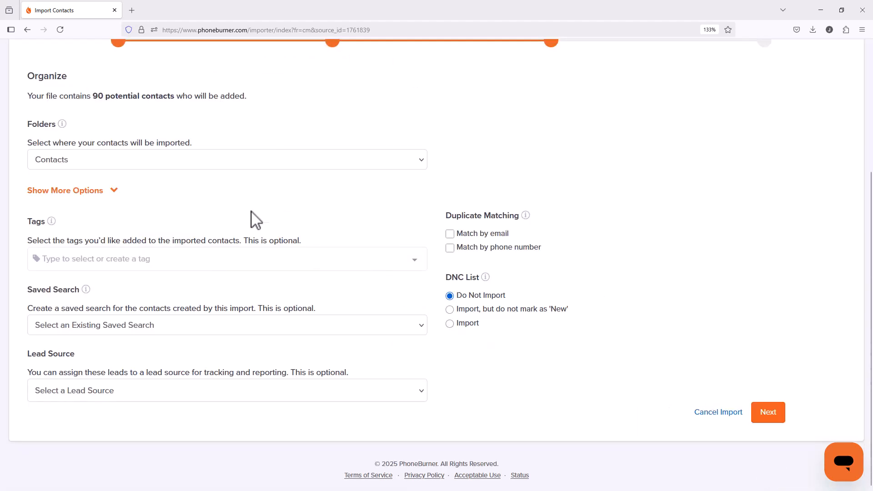
Step: Set the import folder to Preview Pull with a new lead source named "Preview Pull" and continue to the import review
left_click(137, 168)
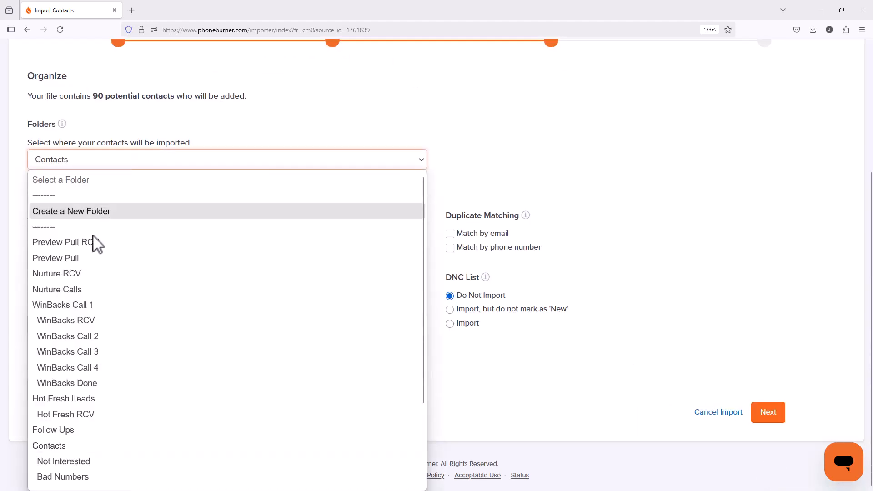
left_click(82, 259)
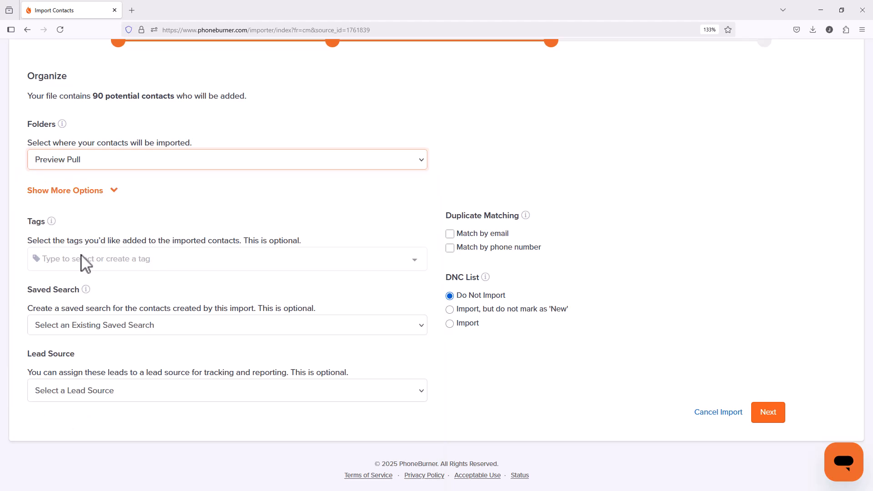
left_click(93, 394)
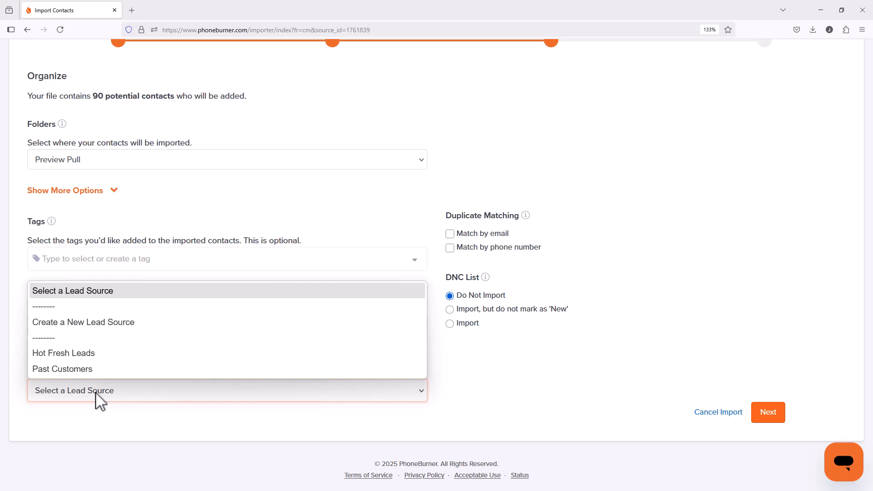
left_click(110, 324)
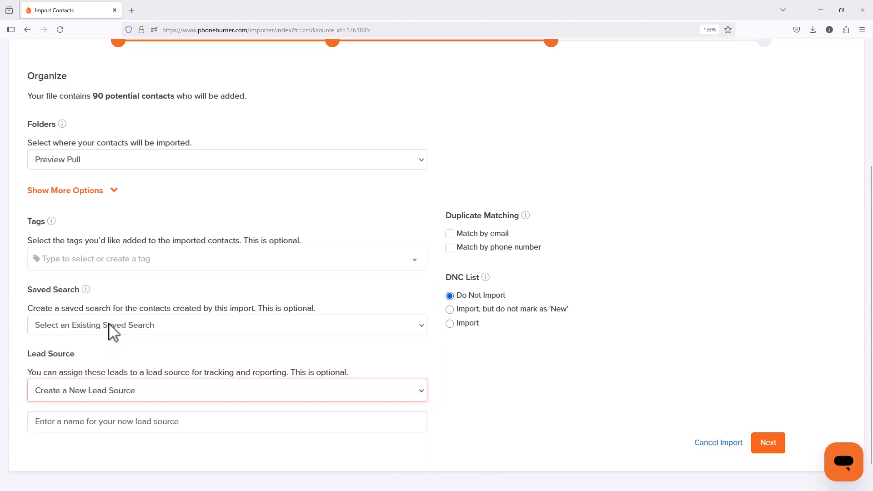
left_click(101, 421)
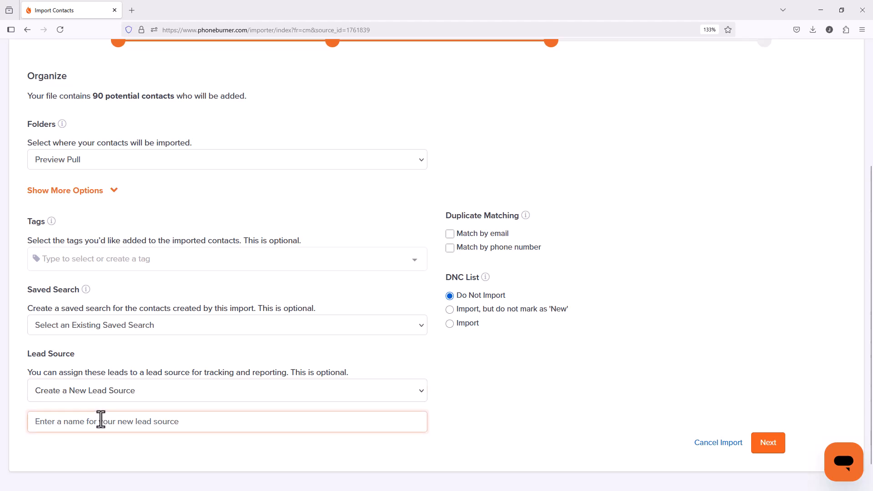
type("Preview Pull")
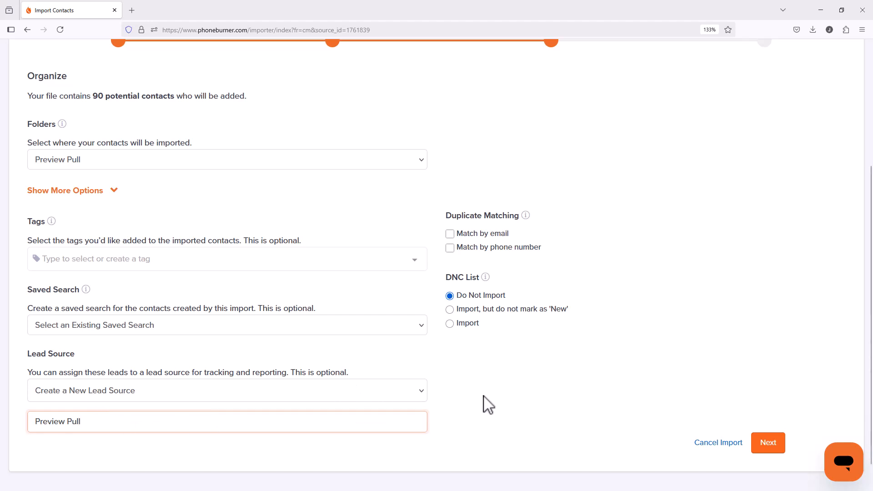
left_click(504, 406)
left_click(778, 444)
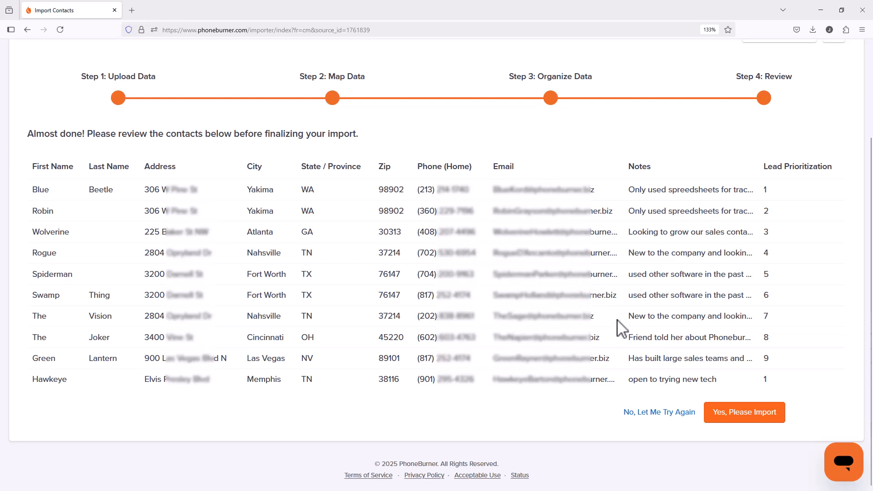
Step: Finalize the contact import and open the list of imported contacts
left_click(728, 422)
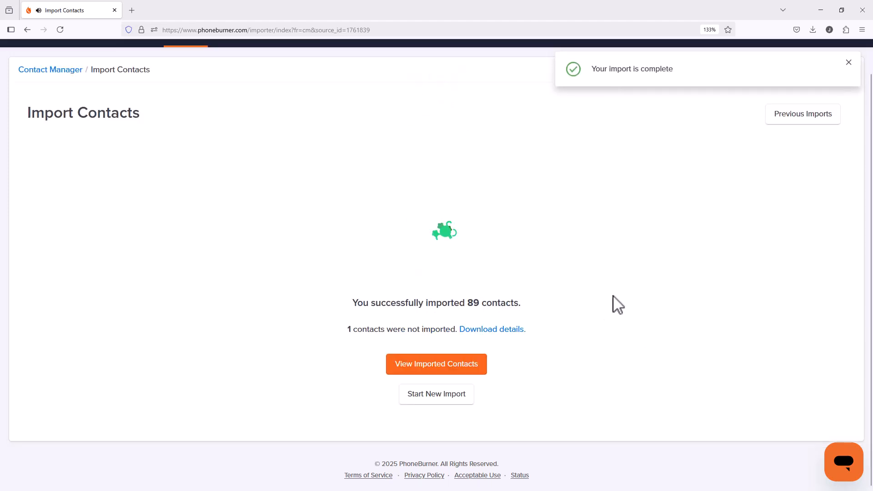
left_click(450, 366)
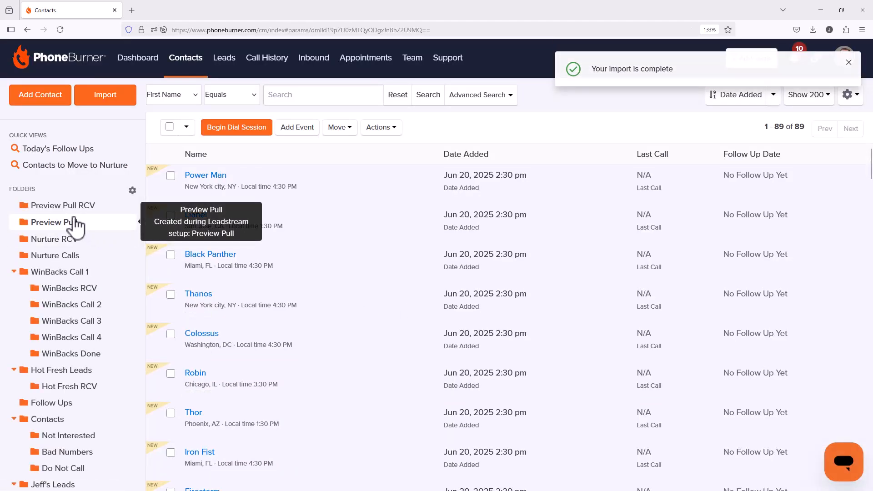
Step: Reorder the contact folders to nest Preview Pull RCV under Preview Pull and Nurture RCV under Nurture Calls, and check the folder tree in Contacts
left_click(133, 191)
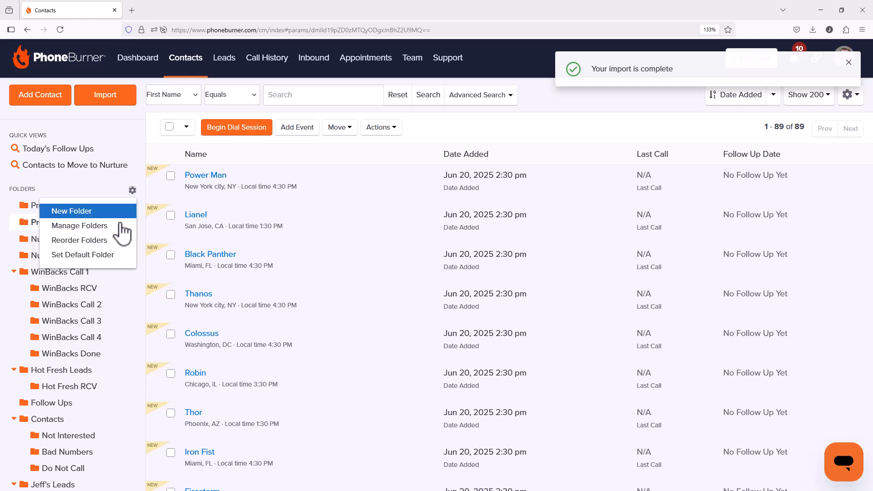
left_click(111, 238)
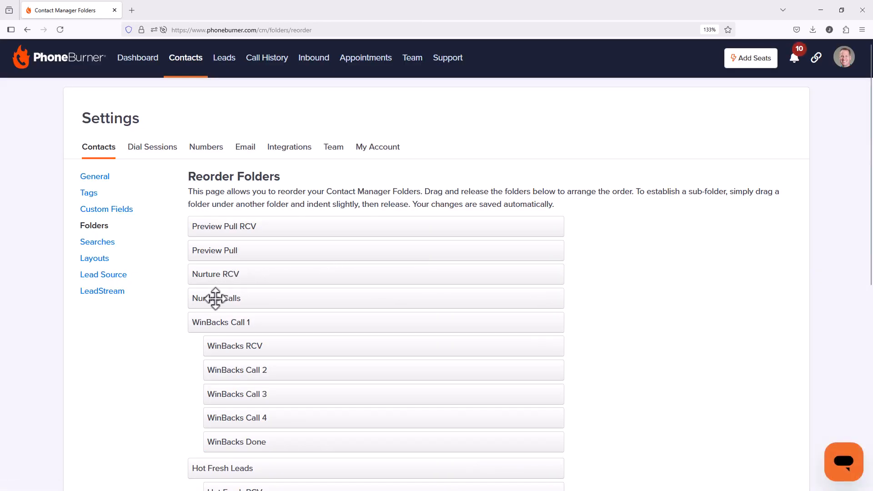
left_click_drag(216, 299, 256, 251)
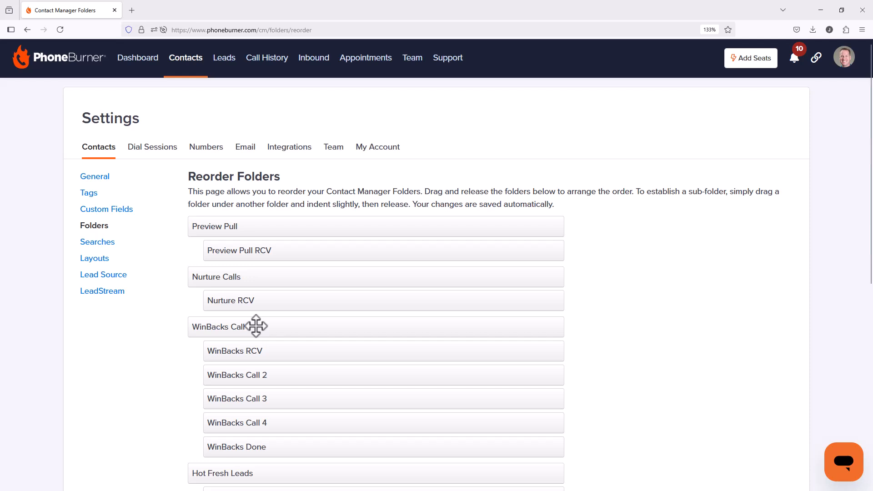
left_click(187, 58)
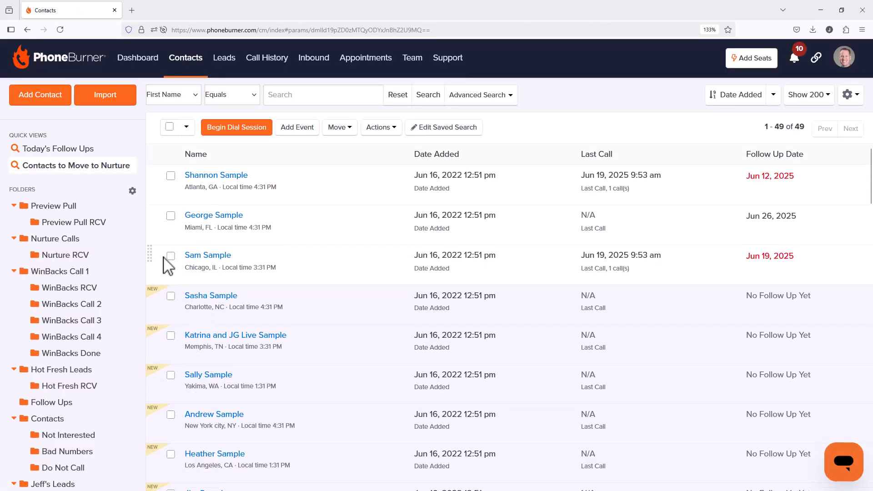
left_click(14, 206)
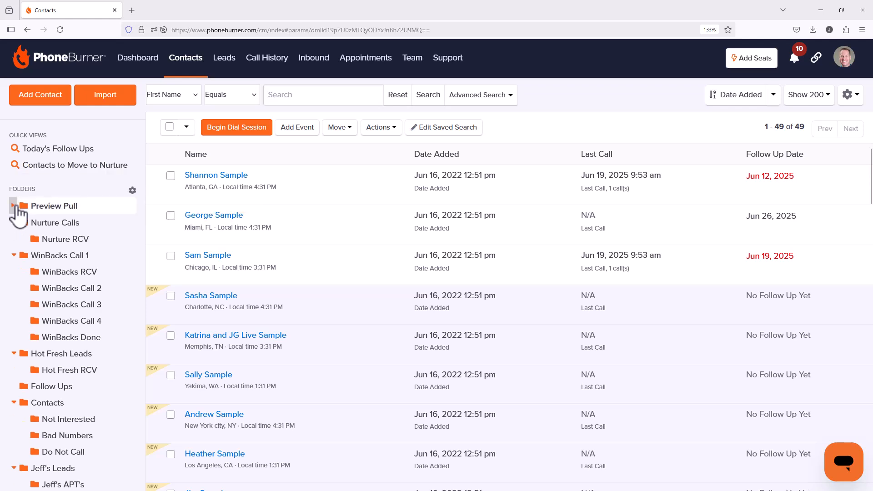
left_click(14, 206)
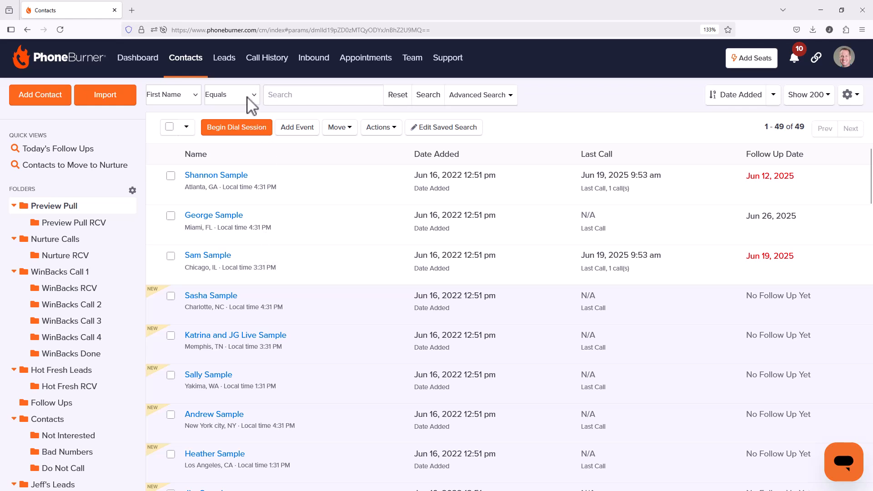
Step: Log in as the second listed team member, open that account's Leads page and dismiss the overview video
left_click(413, 68)
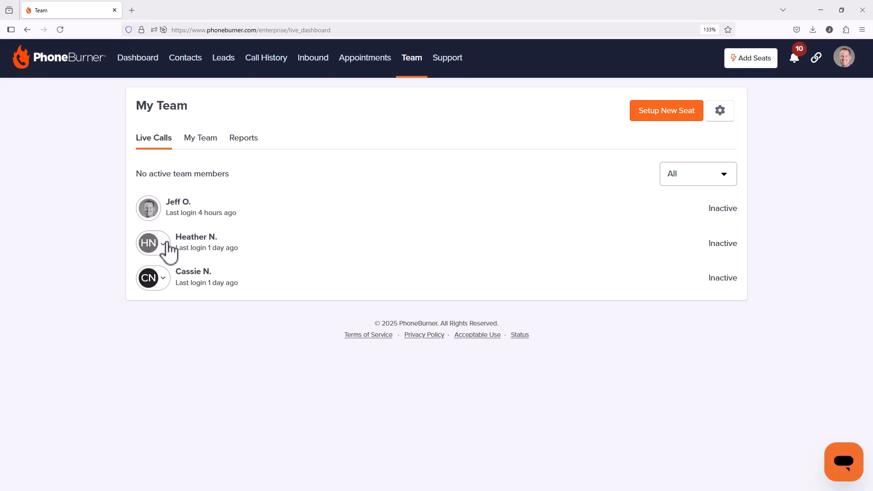
left_click(164, 244)
left_click(155, 274)
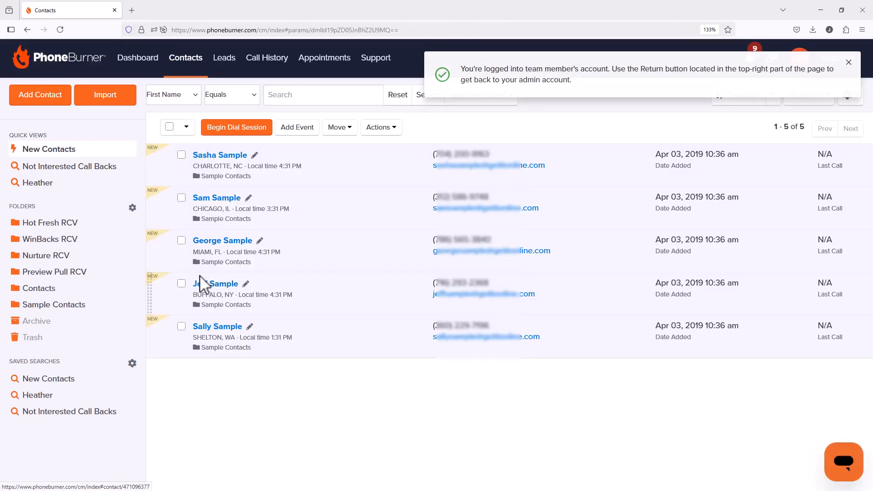
left_click(222, 60)
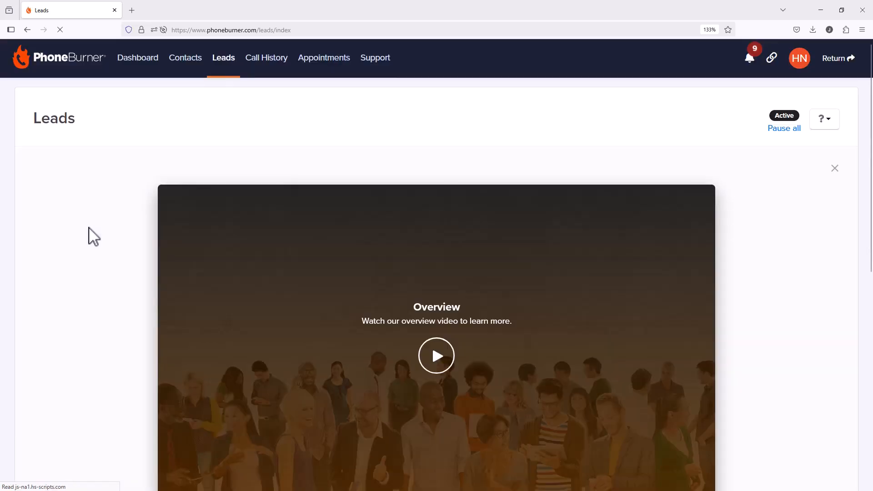
left_click(835, 168)
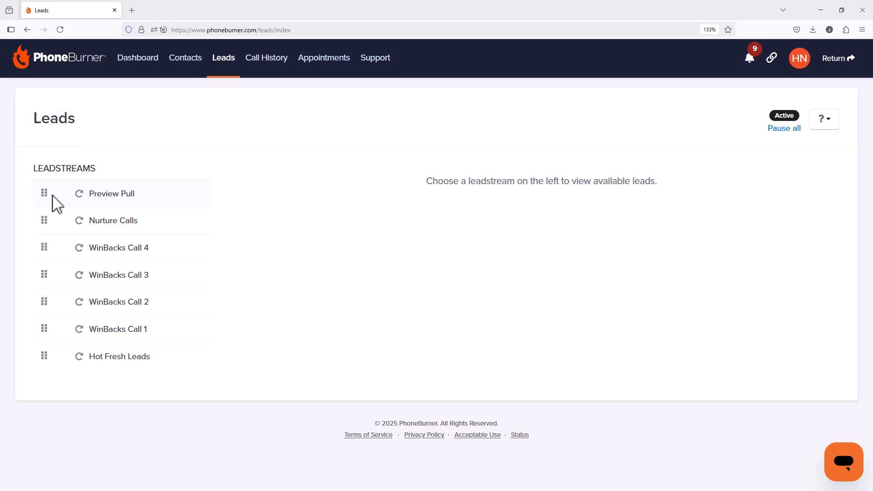
Step: Open the Preview Pull leadstream and review its receiving folder choices without changing the folder
mouse_move(44, 193)
left_mouse_down()
mouse_move(42, 295)
mouse_move(53, 208)
left_mouse_up()
left_click(121, 203)
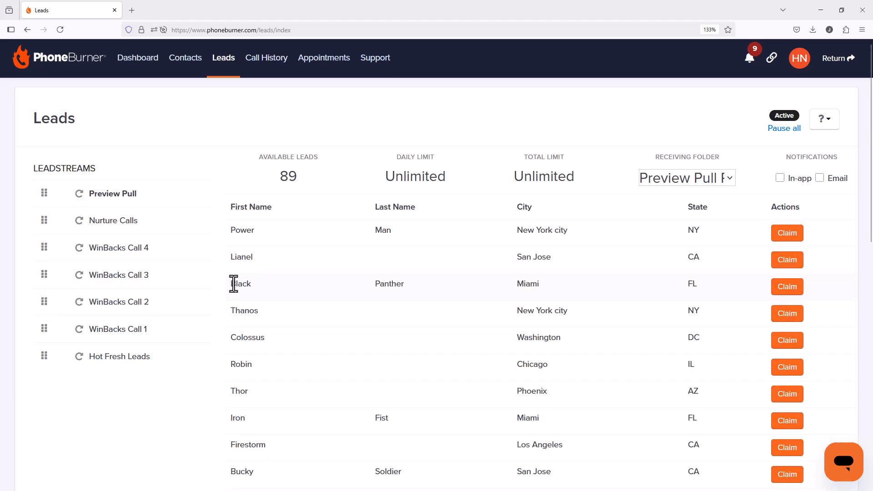
left_click(729, 179)
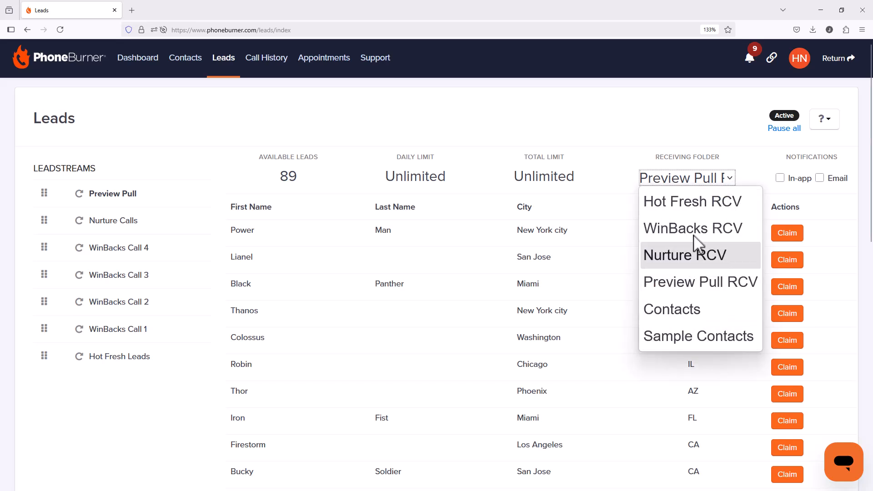
left_click(658, 120)
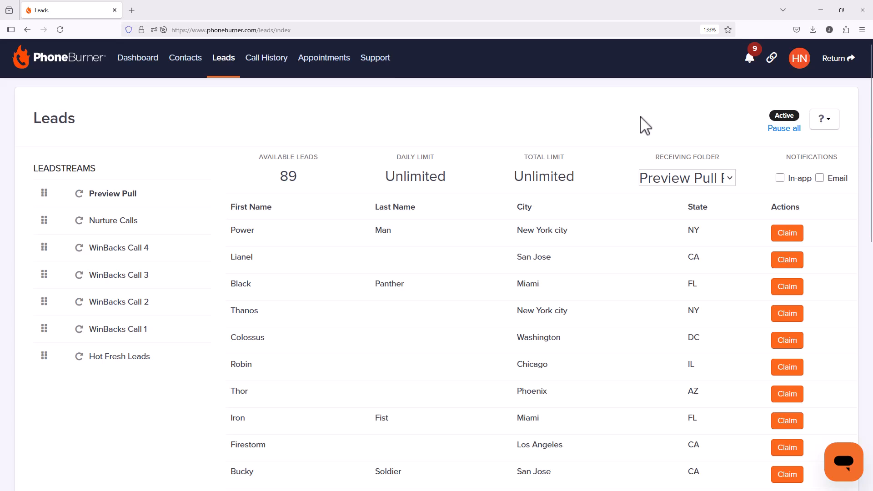
Step: Claim the first four leads located in California or Arizona from the Preview Pull list
scroll(646, 128, "down", 1)
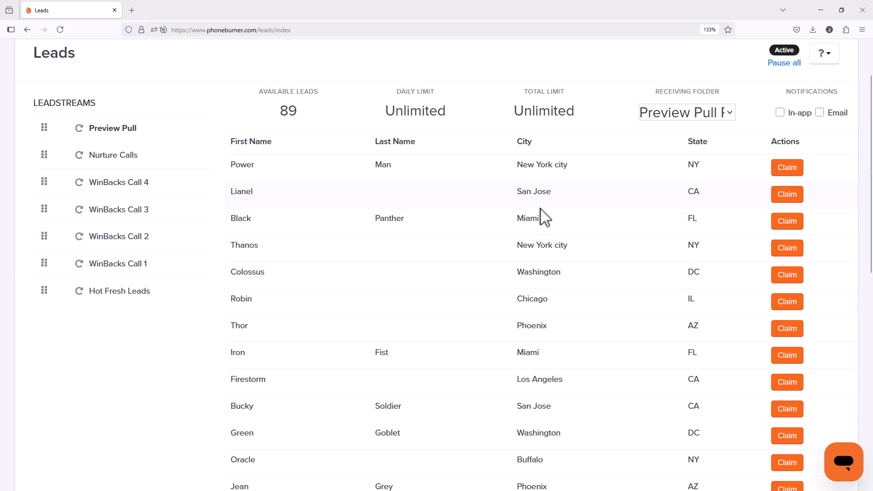
left_click(792, 197)
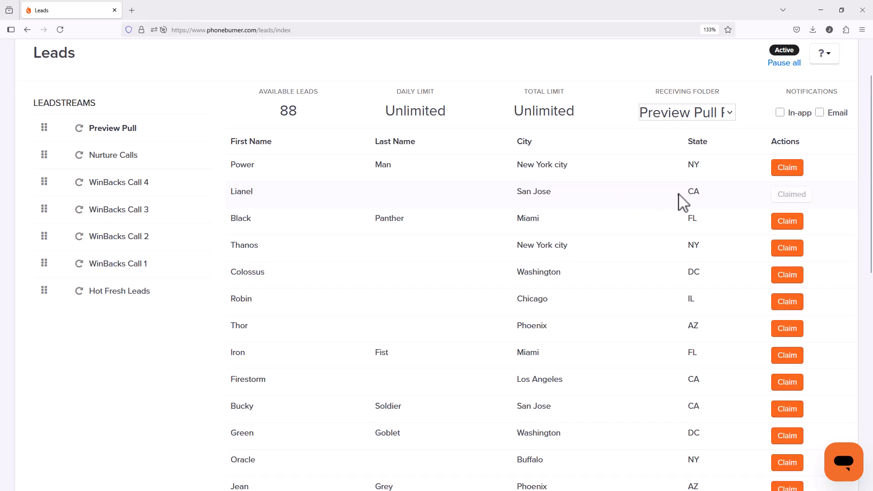
scroll(674, 220, "down", 2)
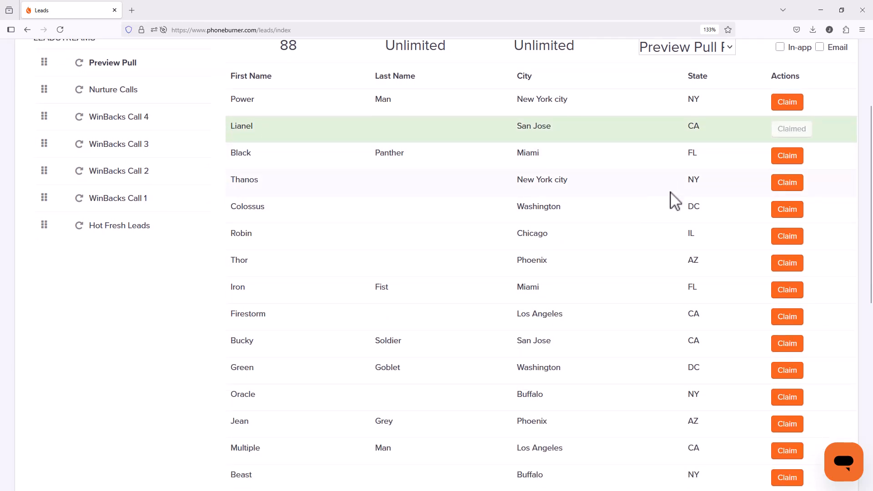
left_click(801, 268)
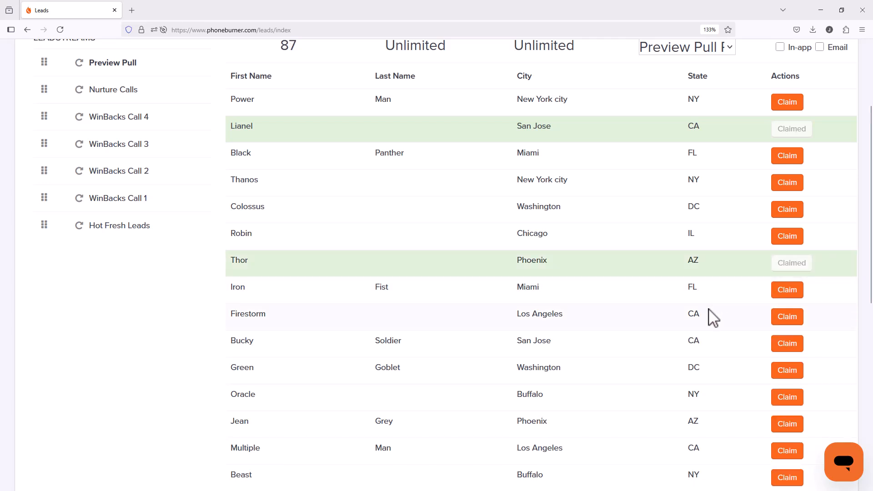
left_click(783, 318)
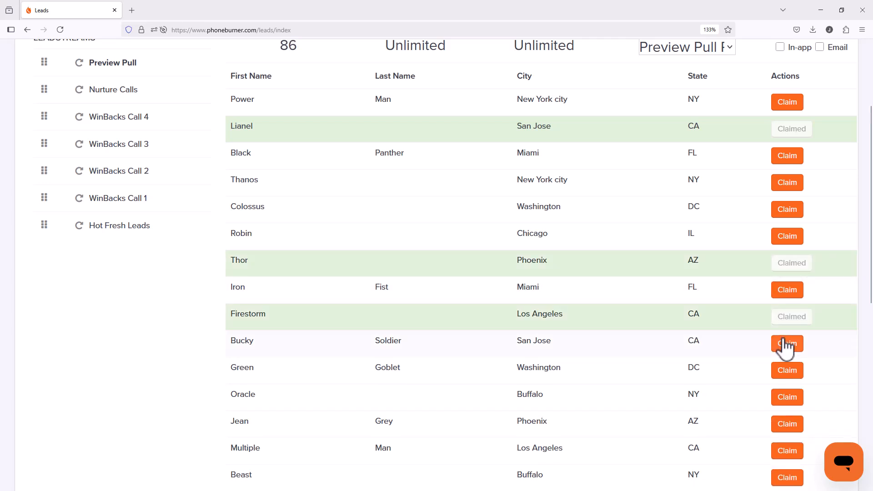
left_click(785, 347)
Step: Claim the remaining three California and Arizona leads on the first page of the Preview Pull list
scroll(734, 347, "down", 4)
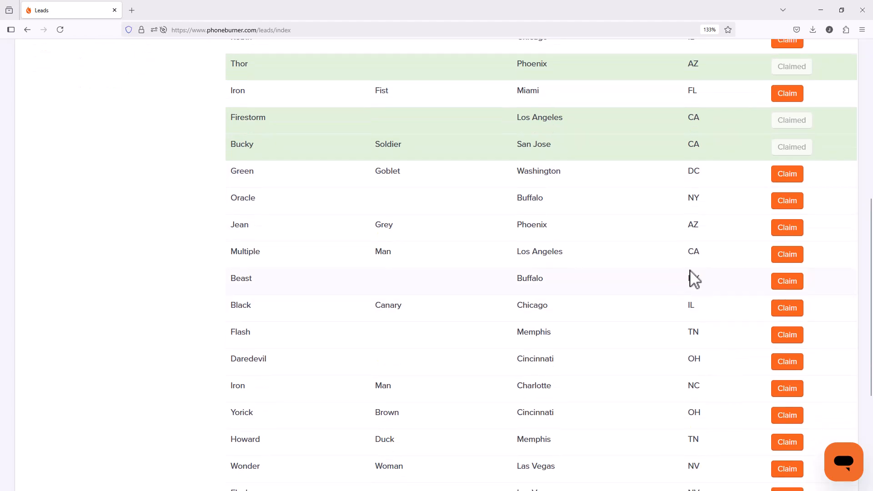
left_click(794, 256)
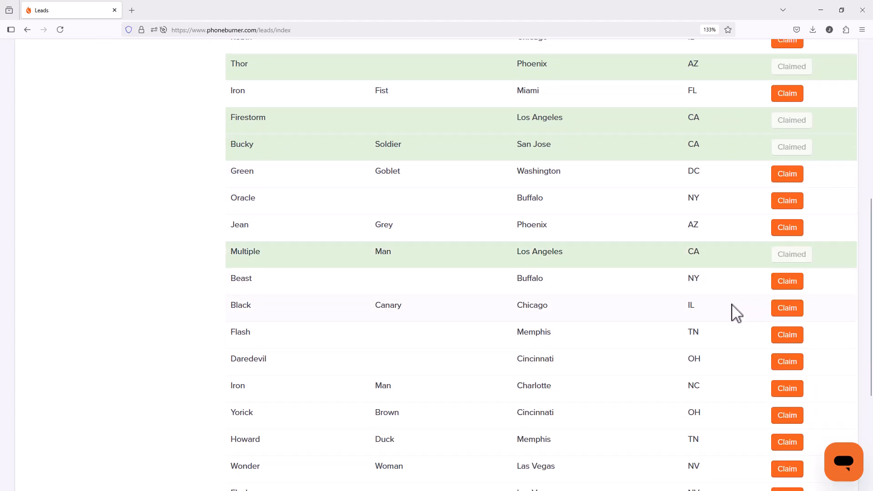
left_click(790, 232)
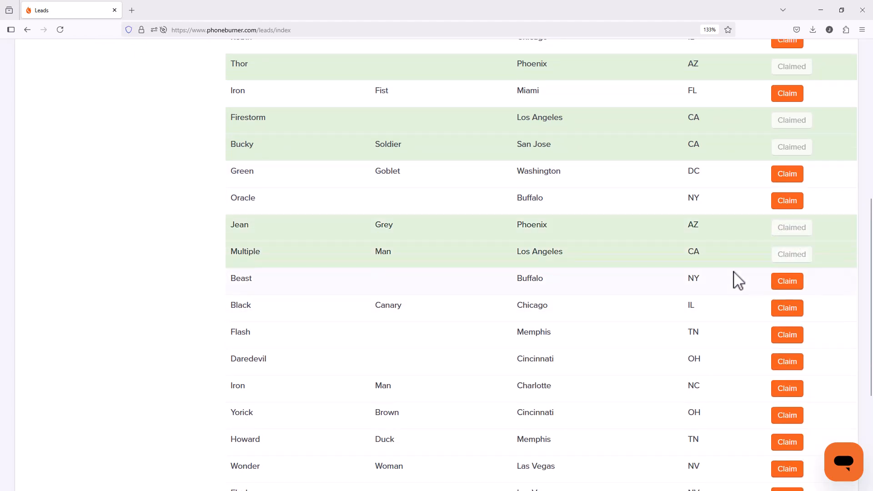
scroll(736, 279, "down", 3)
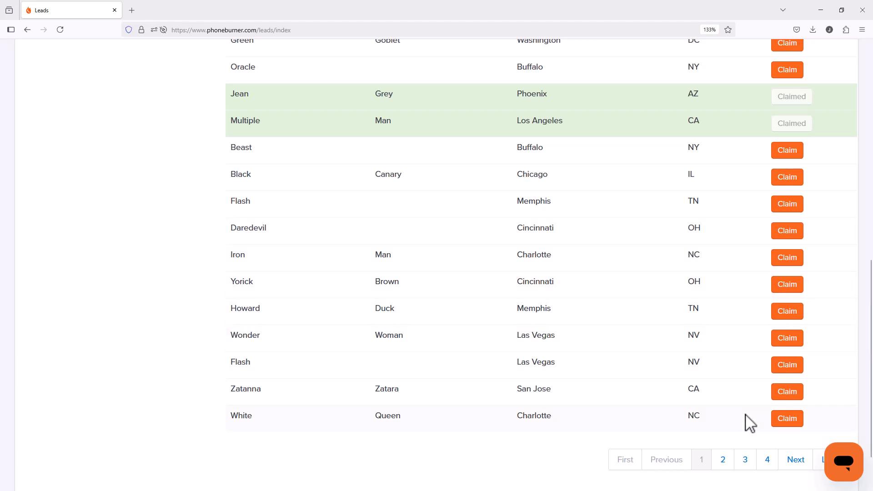
left_click(784, 392)
Step: Return to the admin account and open the recipient management for the Preview Pull LeadStream
scroll(783, 388, "up", 8)
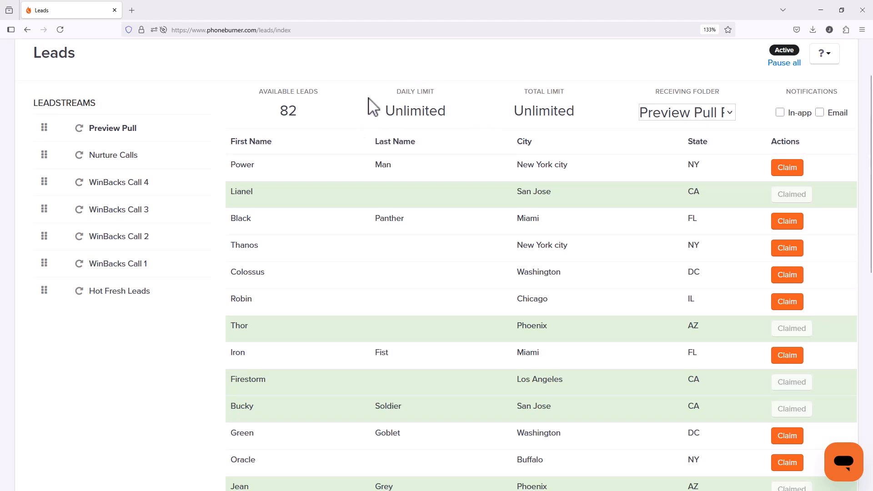
scroll(387, 168, "up", 2)
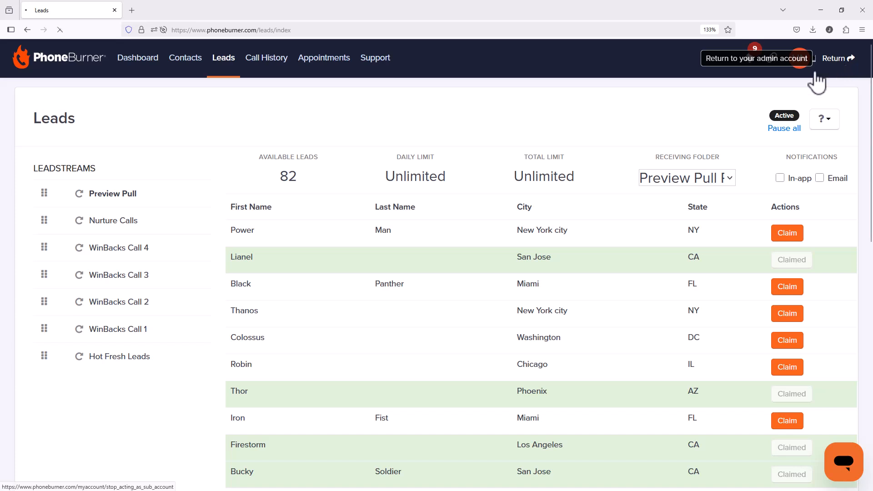
left_click(832, 59)
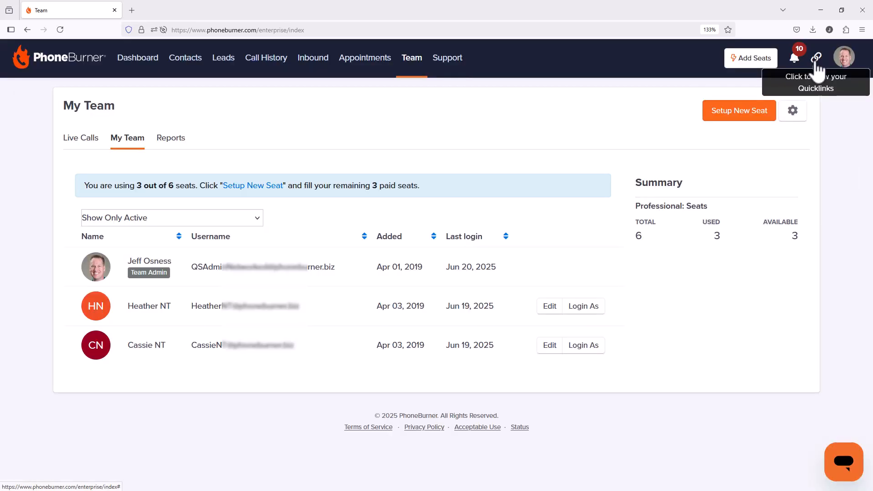
left_click(816, 58)
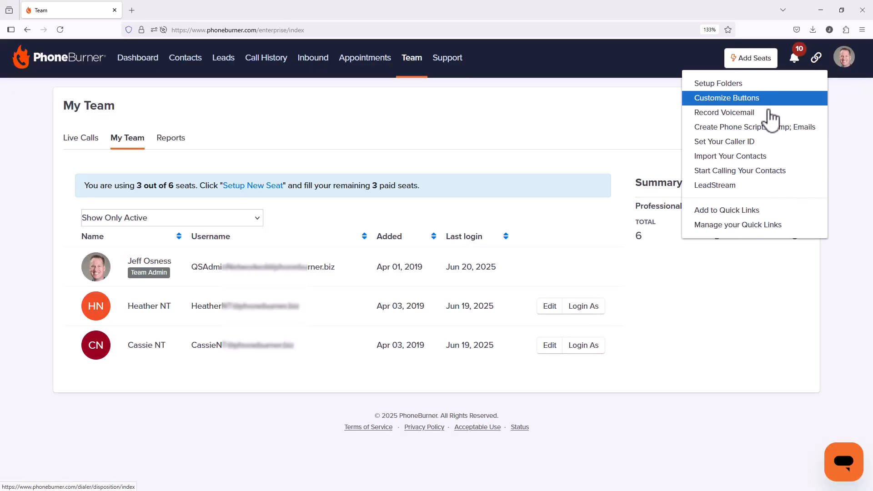
left_click(726, 186)
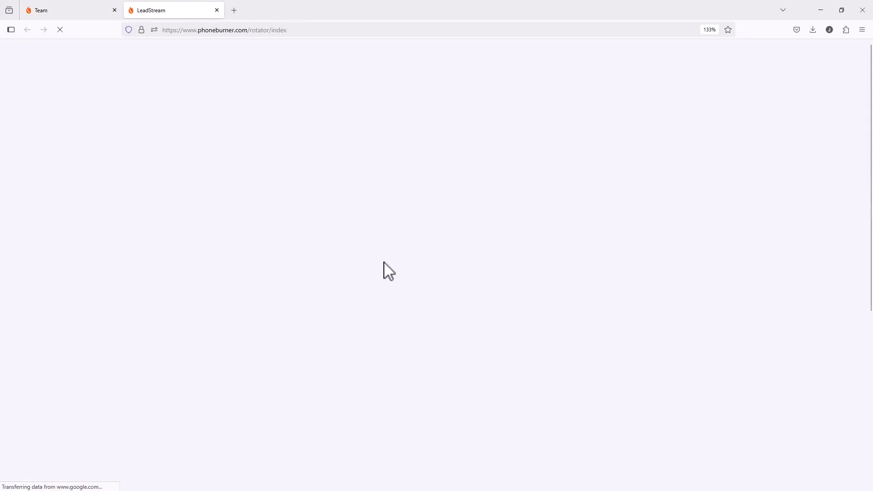
scroll(386, 266, "down", 6)
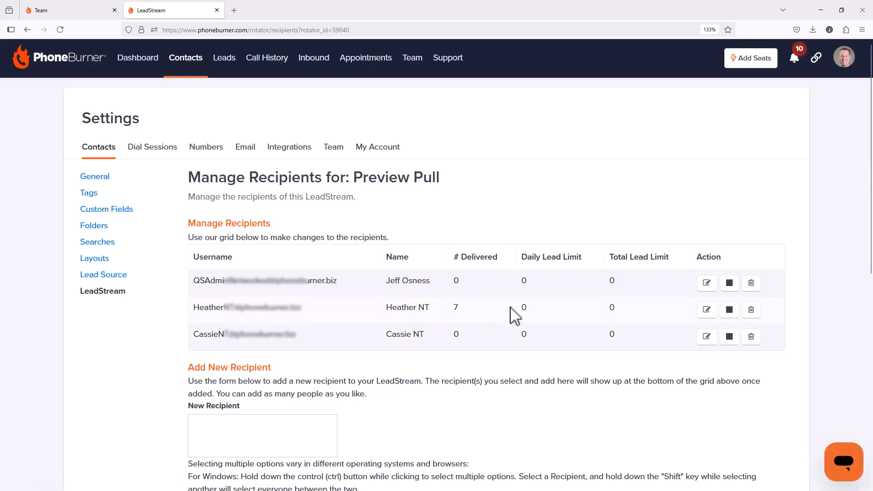
Step: Set the second recipient's daily lead limit to 10 and save the changes
left_click(707, 310)
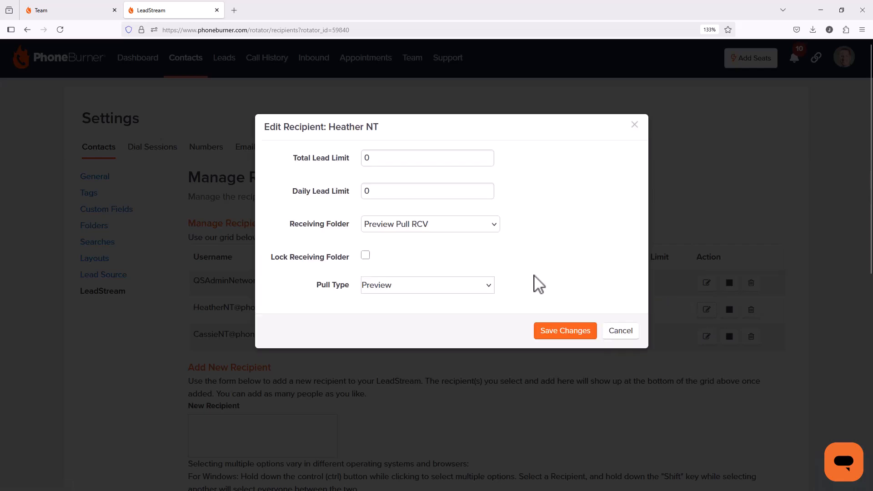
double_click(390, 193)
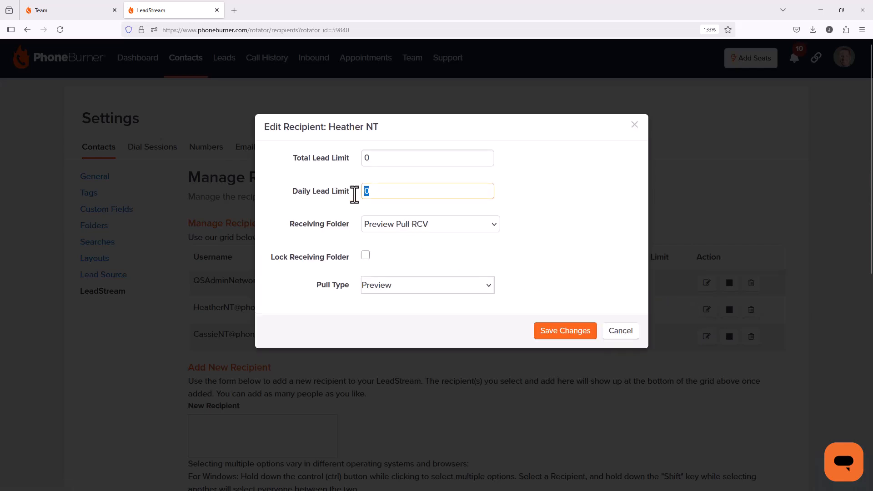
left_click(566, 339)
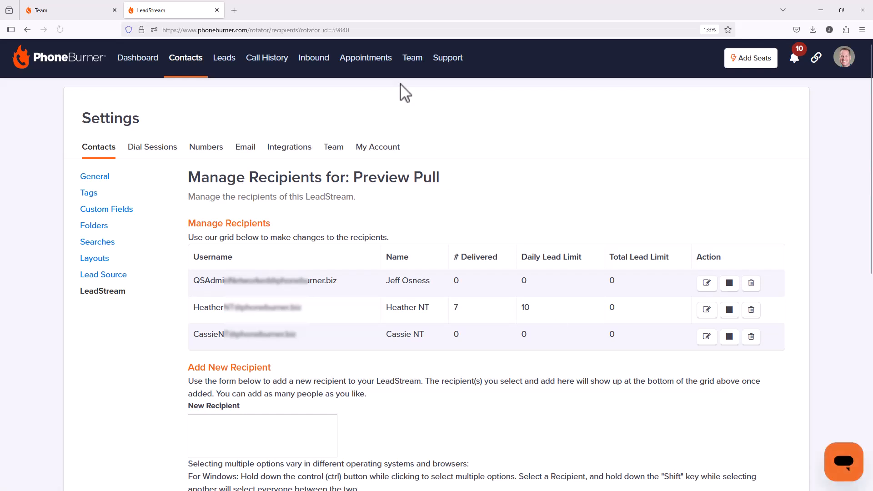
Step: Log back in as the second listed team member from the team's live calls list
left_click(409, 64)
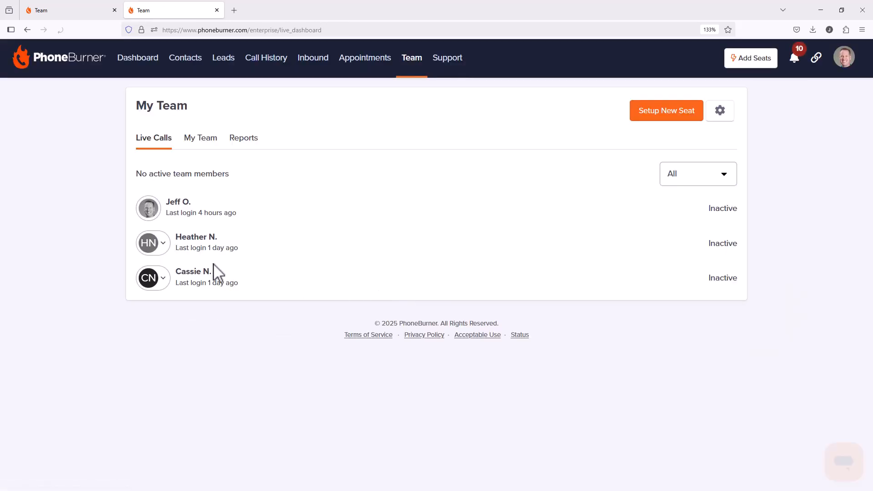
left_click(162, 255)
left_click(150, 273)
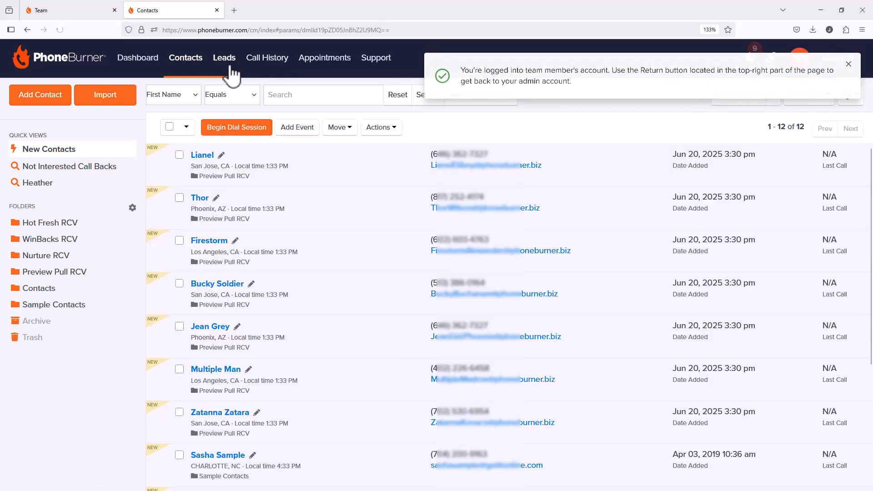
Step: Open the Preview Pull LeadStream's available leads and claim the San Jose, CA lead near the end of the first page
left_click(234, 68)
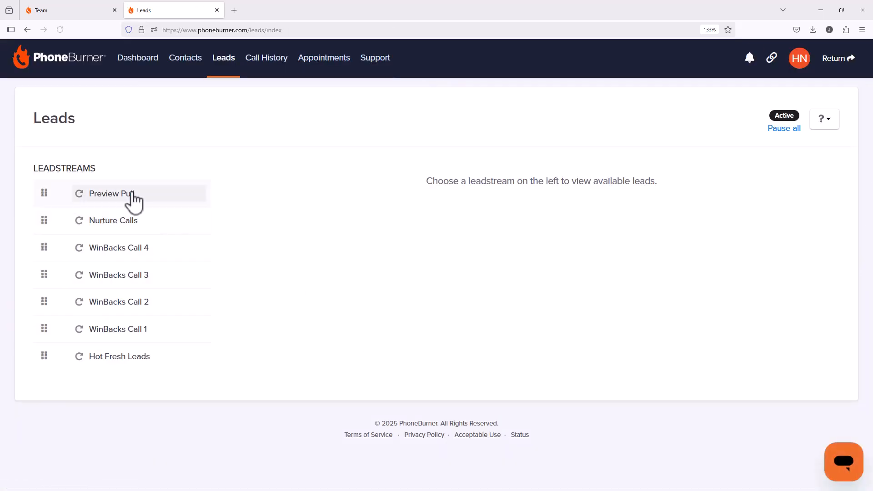
left_click(130, 195)
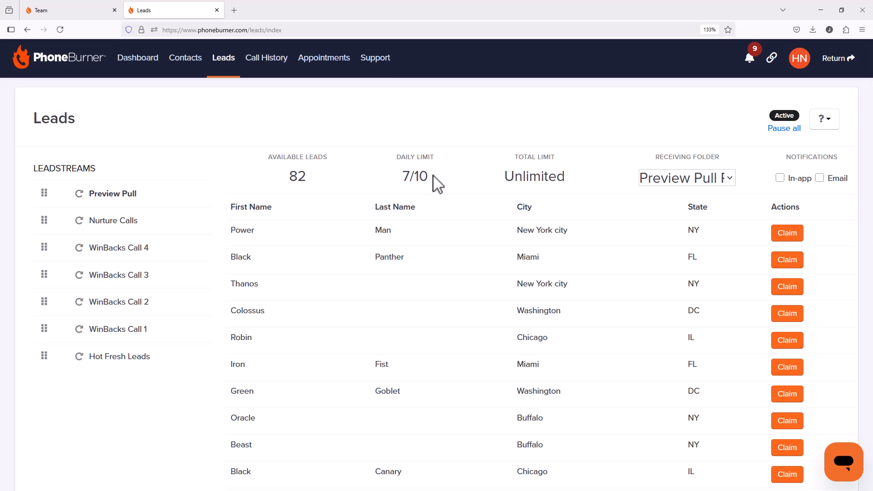
scroll(456, 199, "down", 2)
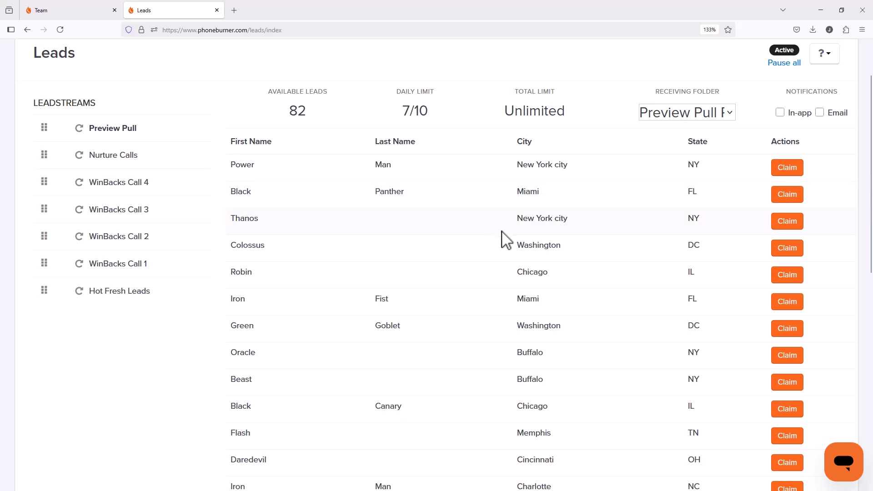
scroll(674, 202, "down", 3)
scroll(669, 201, "down", 8)
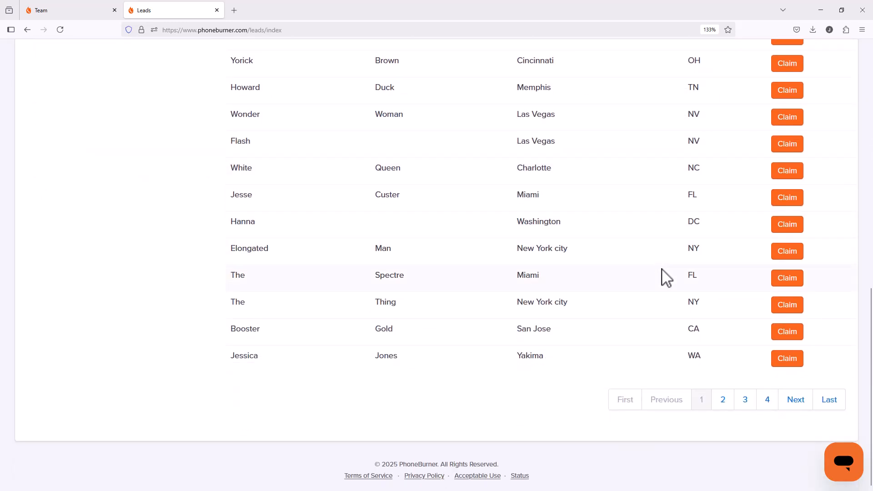
left_click(791, 336)
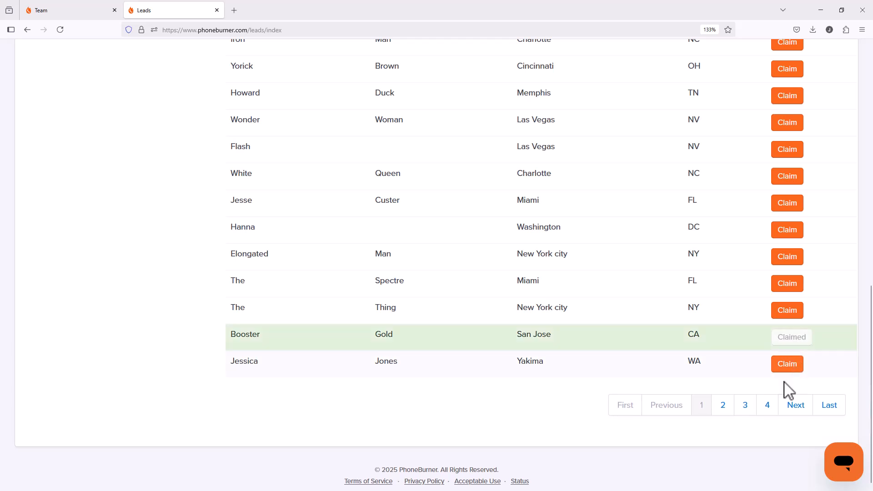
Step: Claim the first Phoenix, AZ lead and the Los Angeles, CA lead (Sub) on page 2 of the Preview Pull list
left_click(727, 408)
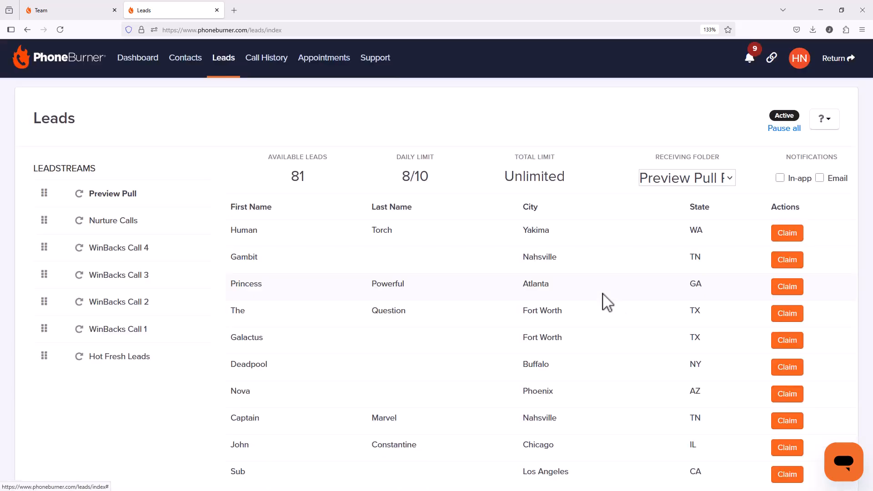
scroll(678, 280, "down", 2)
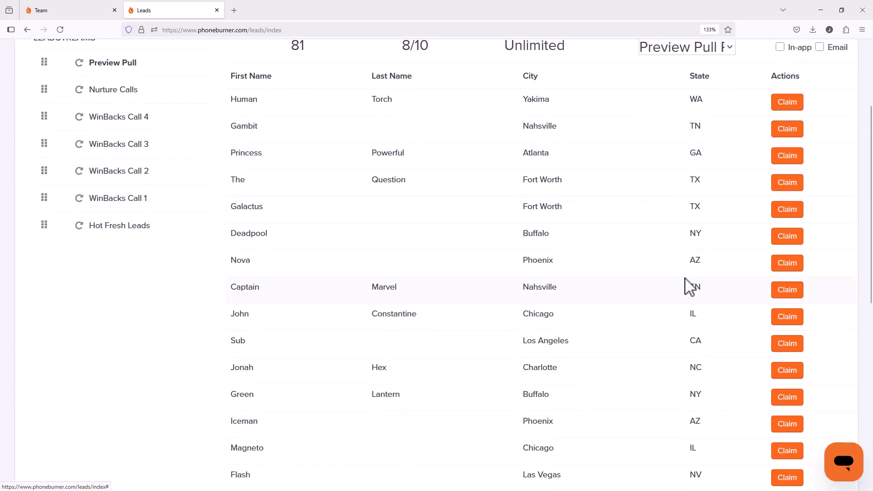
left_click(786, 268)
scroll(750, 321, "down", 2)
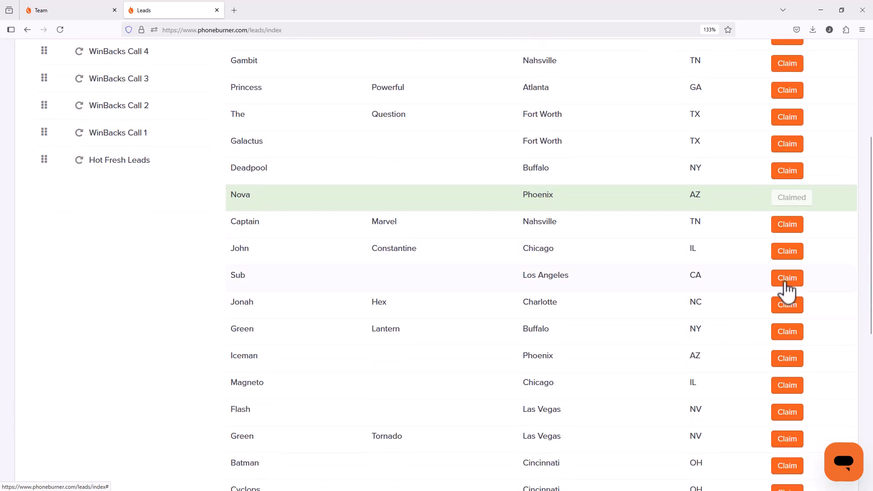
left_click(786, 279)
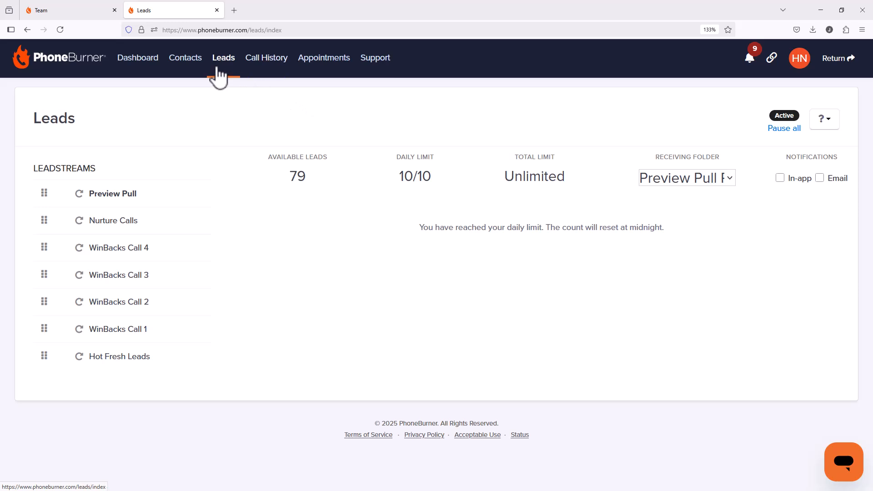
Step: Open the Preview Pull RCV folder in the contacts and select all of its contacts
left_click(197, 67)
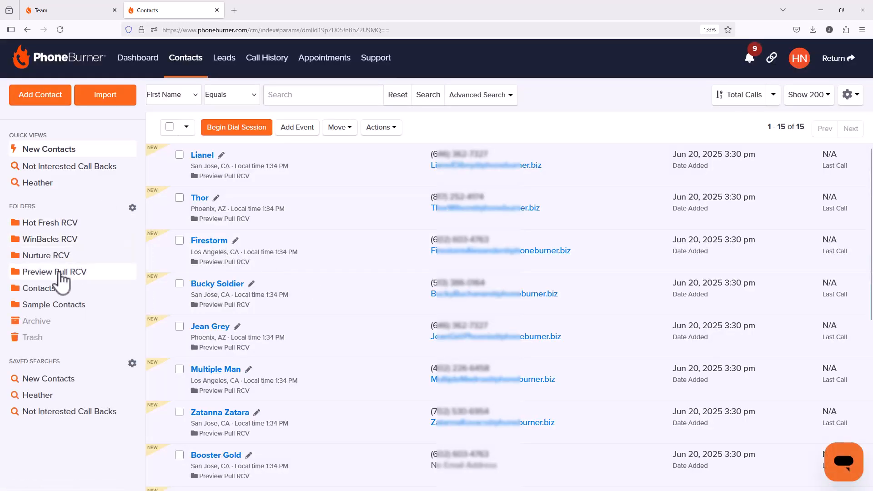
left_click(58, 273)
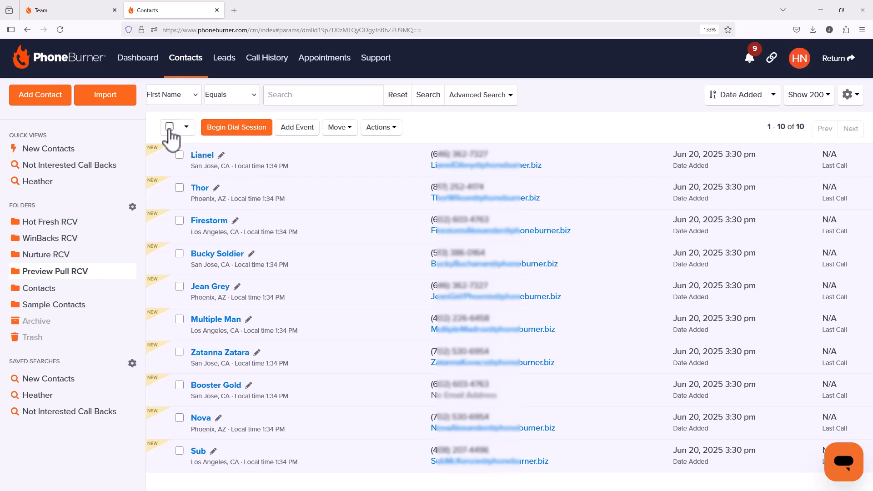
left_click(170, 127)
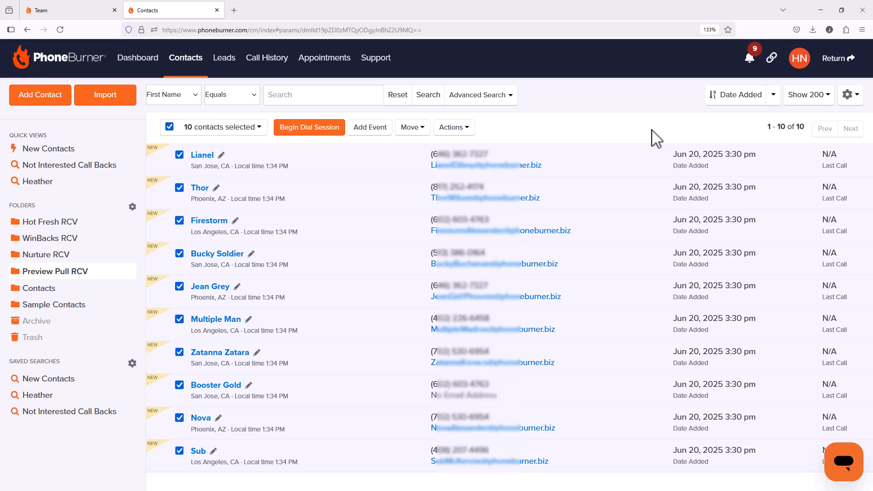
Step: Return to the admin account, open an advanced search in the contacts and collapse the location criteria
left_click(840, 59)
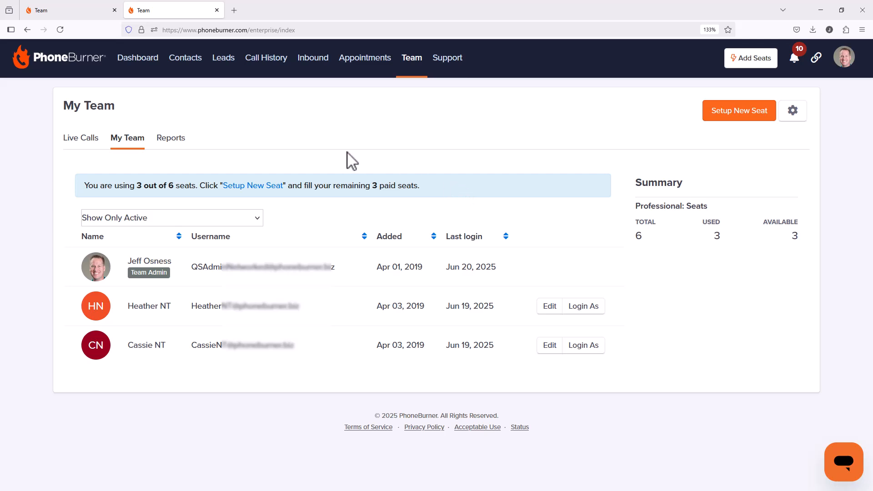
left_click(185, 58)
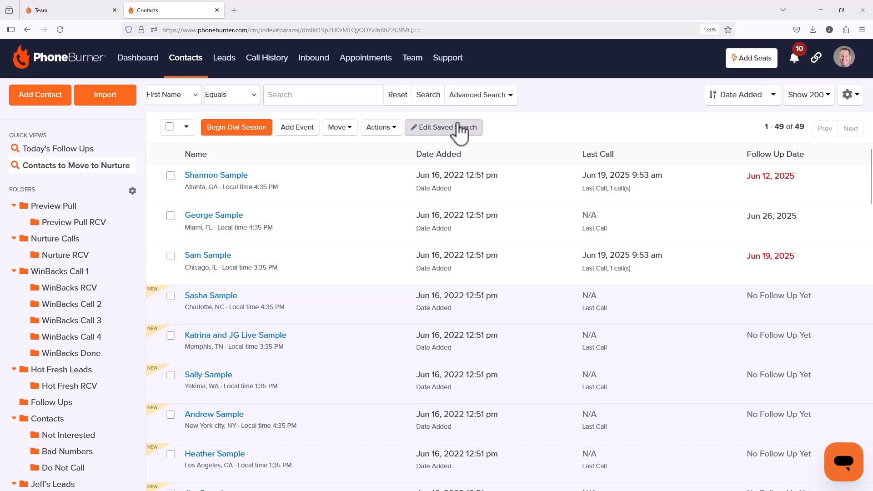
left_click(476, 109)
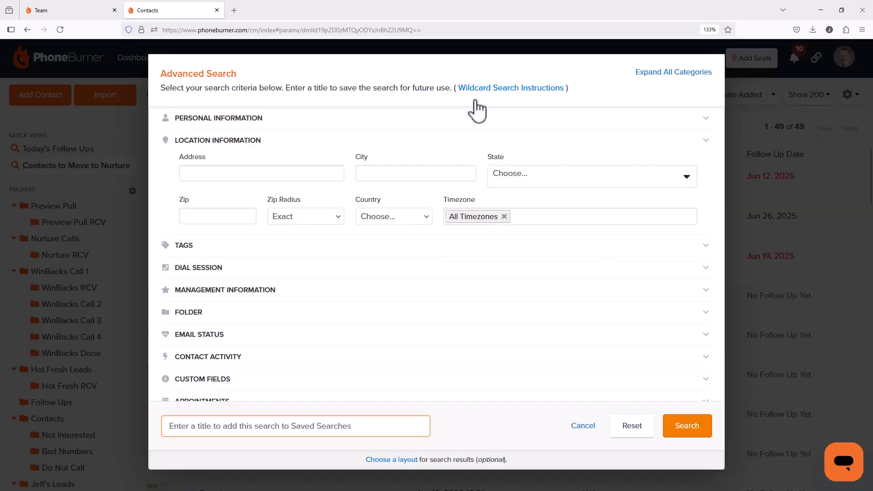
left_click(273, 118)
left_click(237, 118)
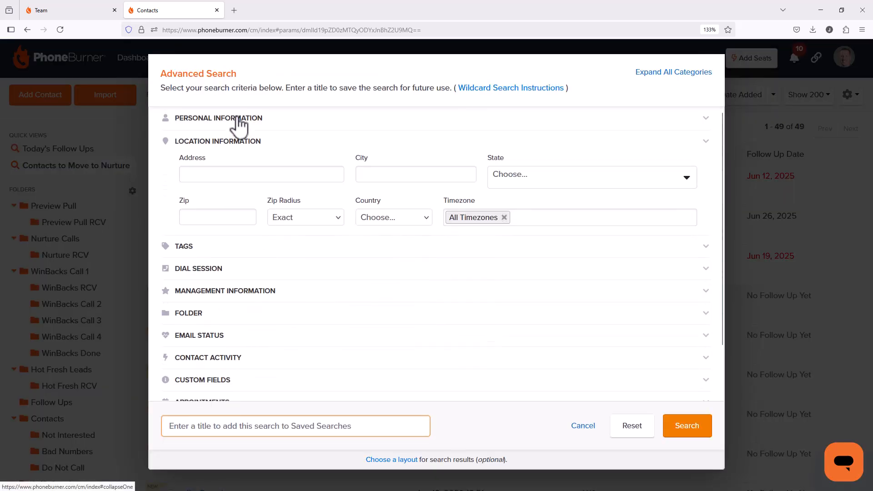
left_click(235, 141)
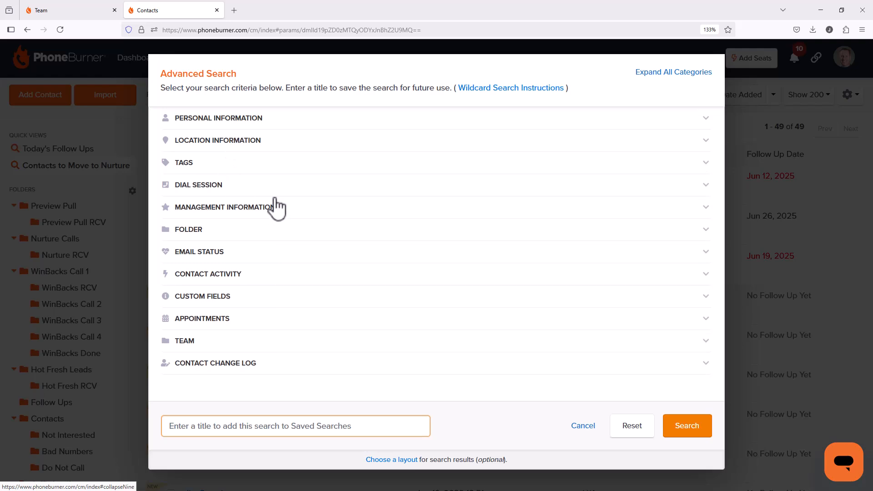
Step: Limit the advanced search to the Preview Pull RCV folder
left_click(214, 232)
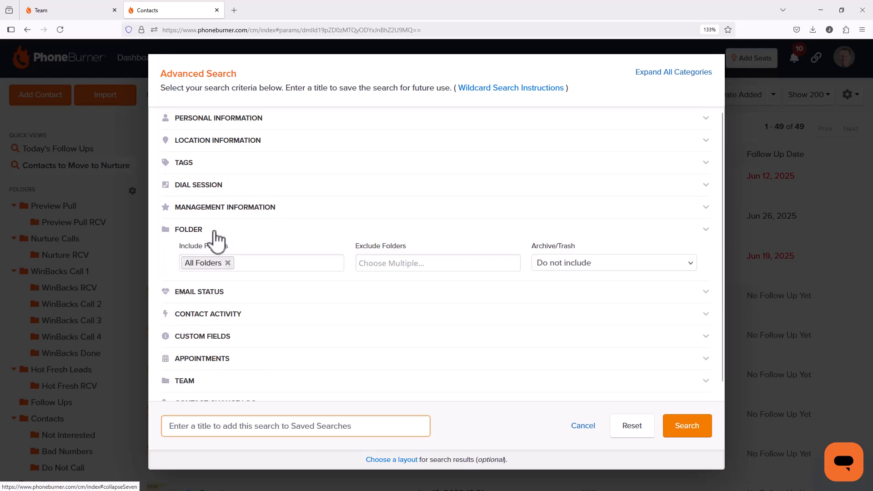
scroll(273, 237, "down", 1)
left_click(266, 249)
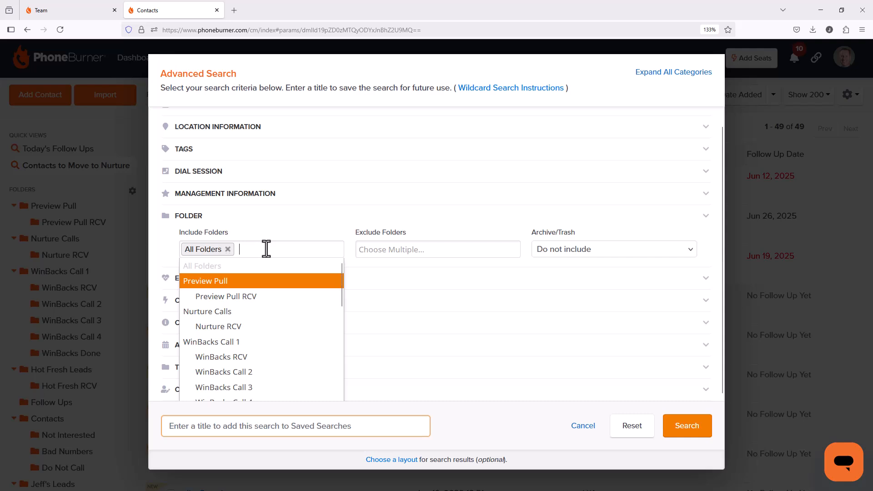
left_click(249, 300)
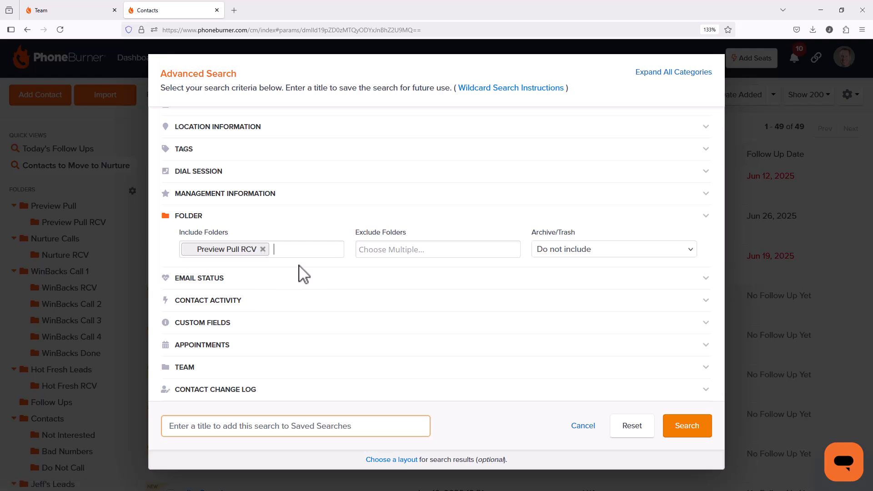
Step: Set the dial session criterion for total calls to equal 0
left_click(214, 175)
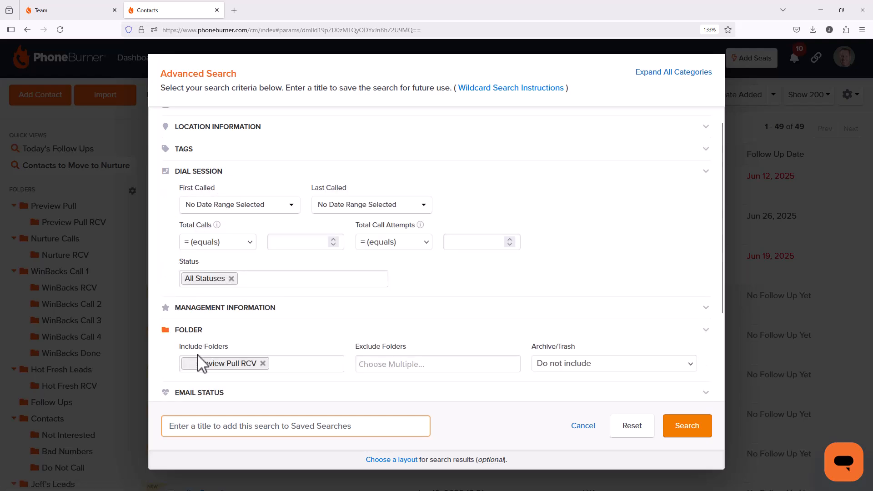
left_click(304, 243)
type("0")
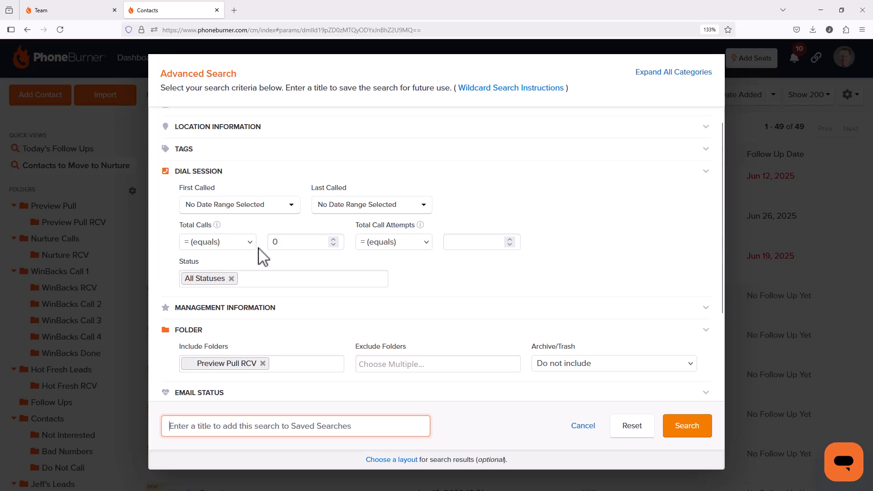
left_click(280, 243)
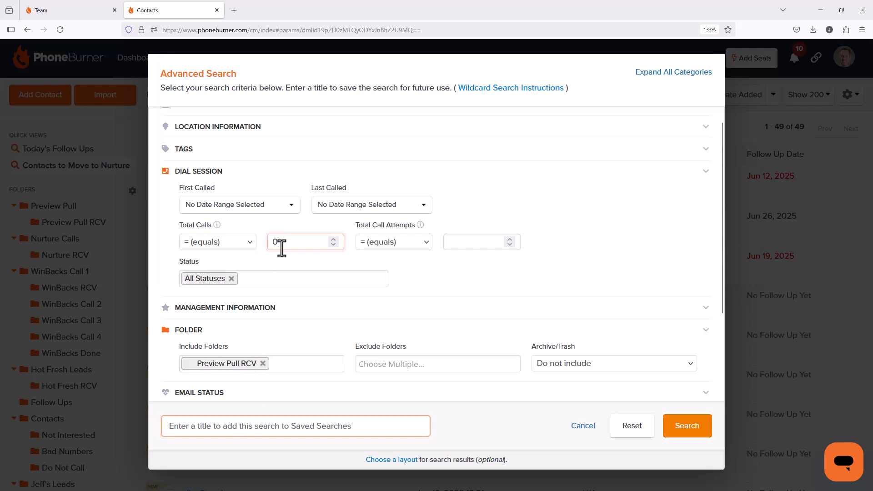
Step: Title the search Preview Pull Call 1, run it, and check for it among the saved searches
left_click(230, 430)
type("Prev")
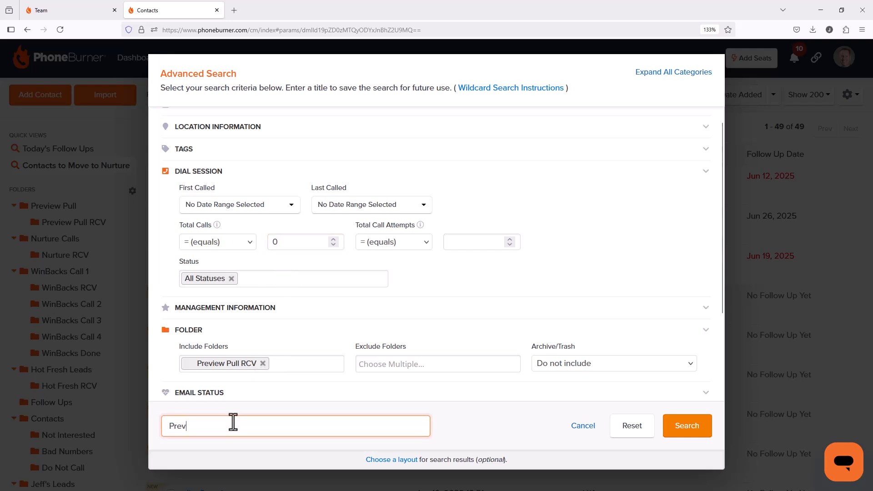
type("iew Pull Ca")
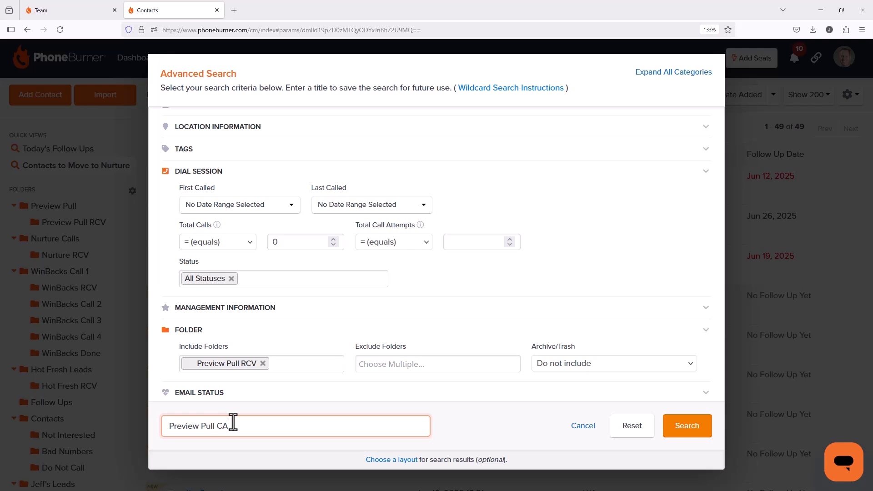
type("ll 1")
left_click(685, 428)
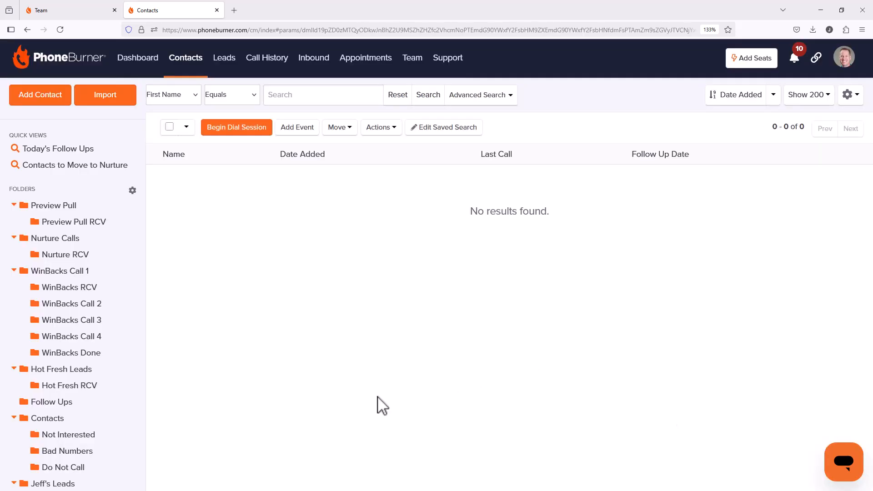
scroll(49, 350, "down", 5)
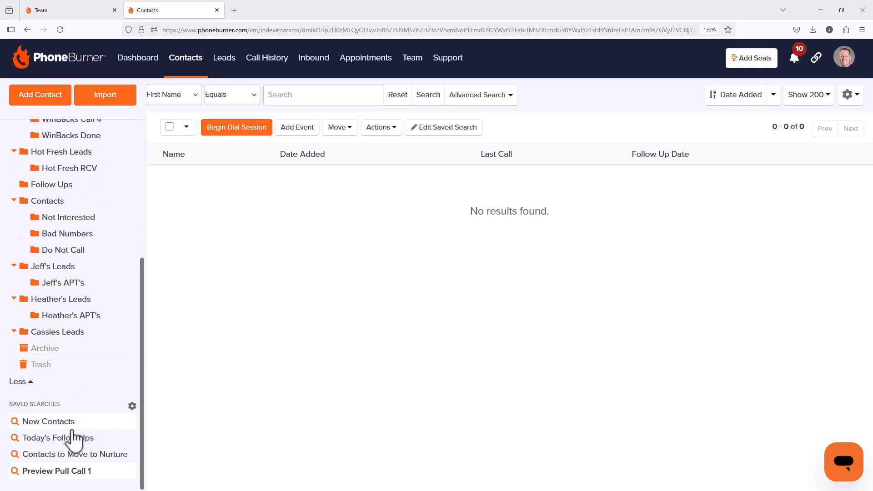
scroll(73, 473, "up", 5)
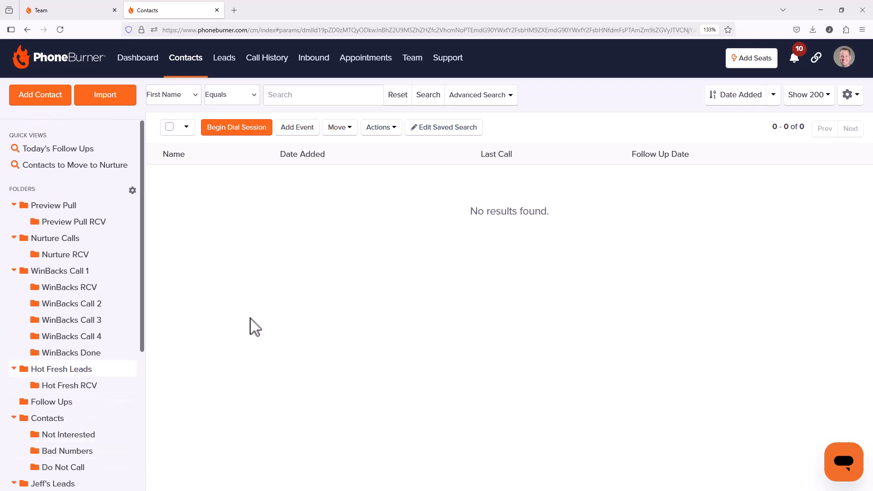
Step: Start another advanced search that includes only the Preview Pull RCV folder
left_click(468, 98)
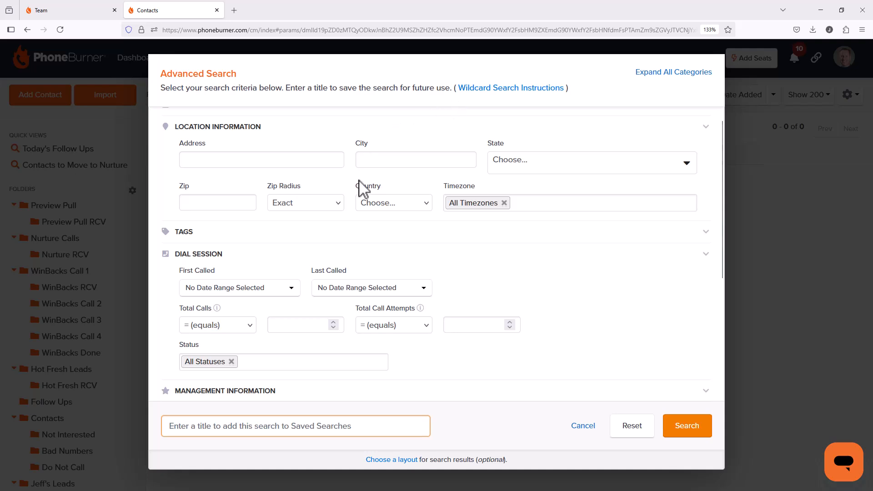
scroll(362, 186, "up", 2)
scroll(362, 187, "down", 6)
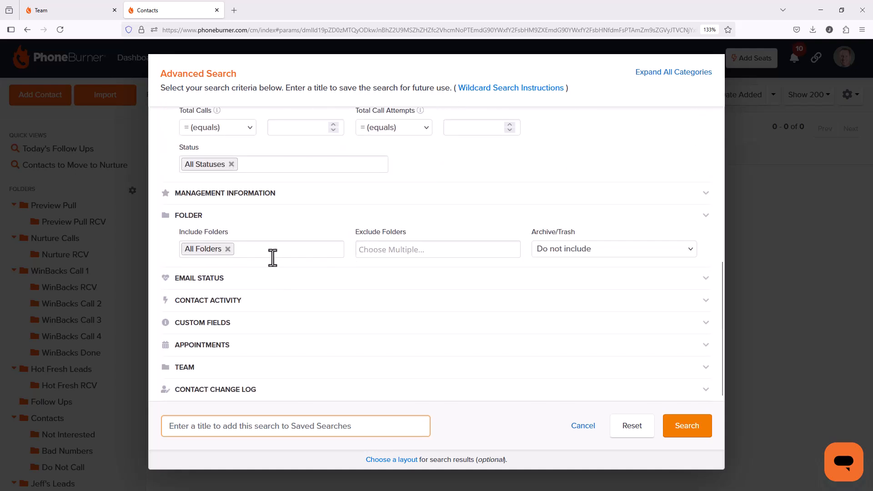
left_click(273, 246)
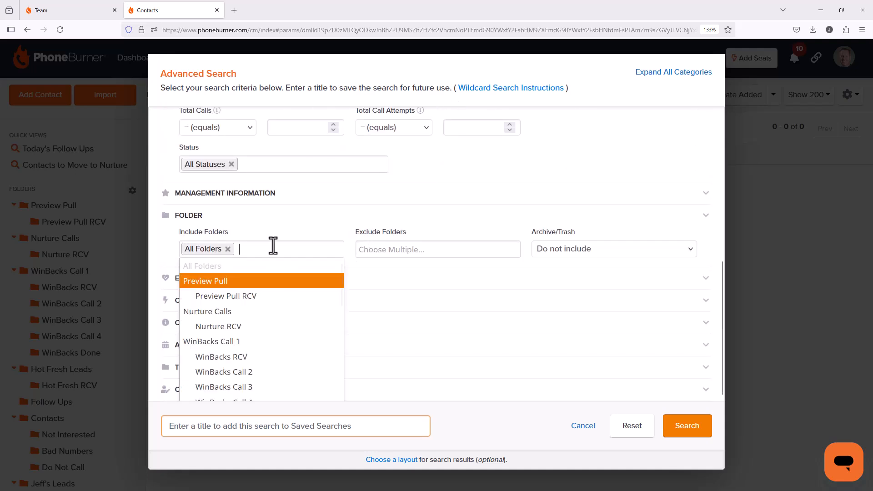
left_click(257, 296)
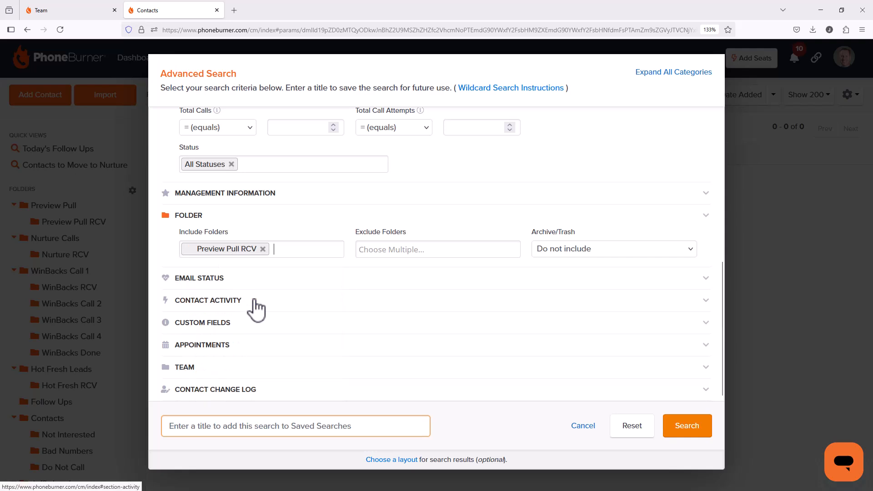
Step: Set the dial session's Last Called criterion to before 2 days ago
scroll(256, 309, "up", 4)
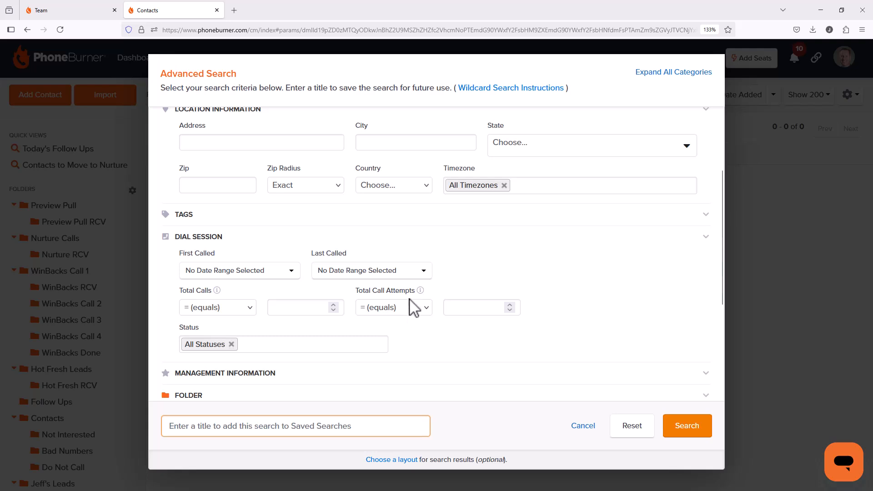
left_click(411, 272)
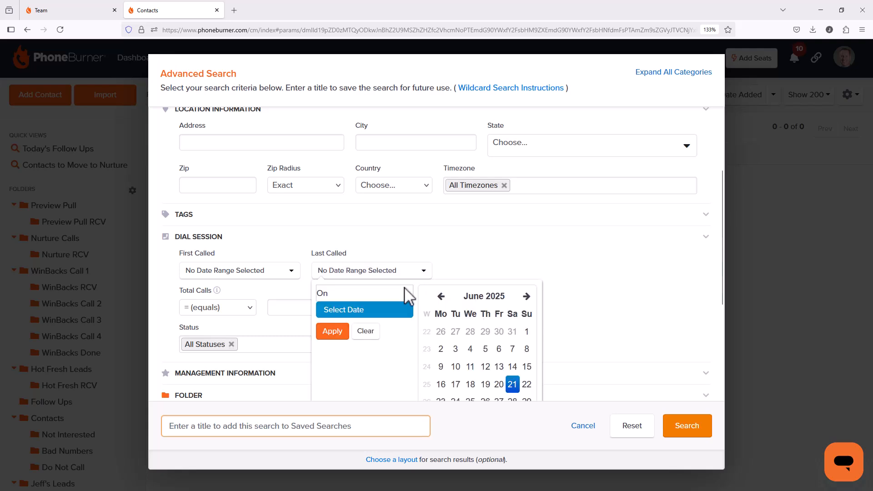
left_click(406, 293)
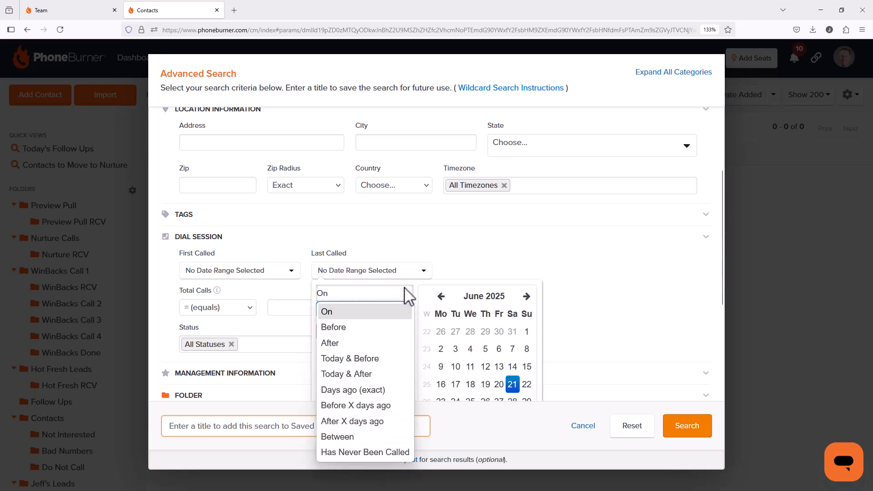
left_click(353, 405)
left_click(343, 327)
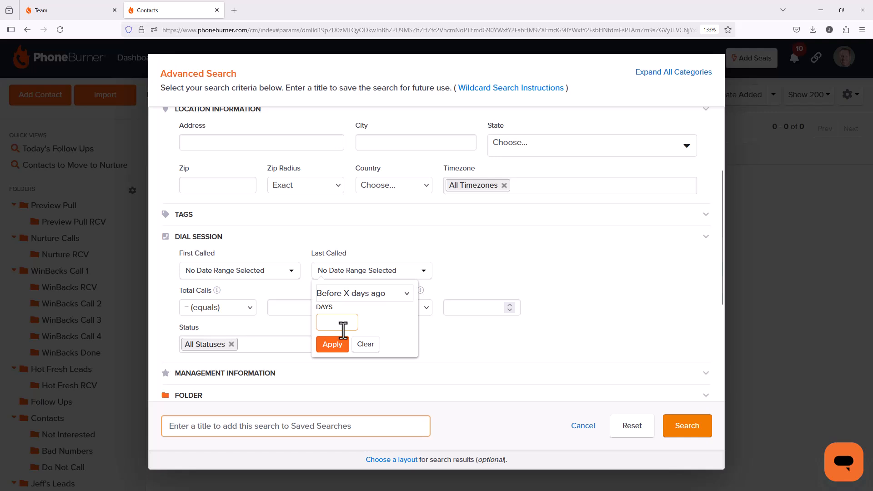
type("2")
left_click(337, 346)
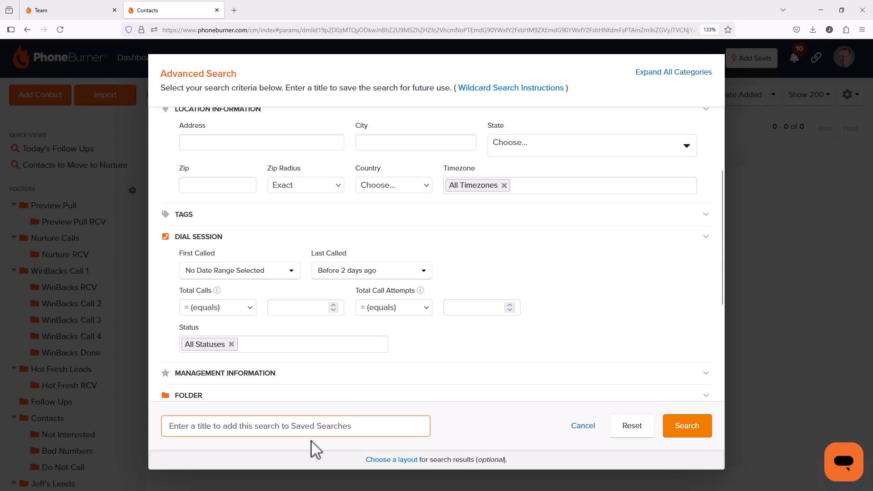
Step: Title the search Preview Pull Additional Calls and run it so it is added to the saved searches
left_click(311, 427)
type("Preview Pull")
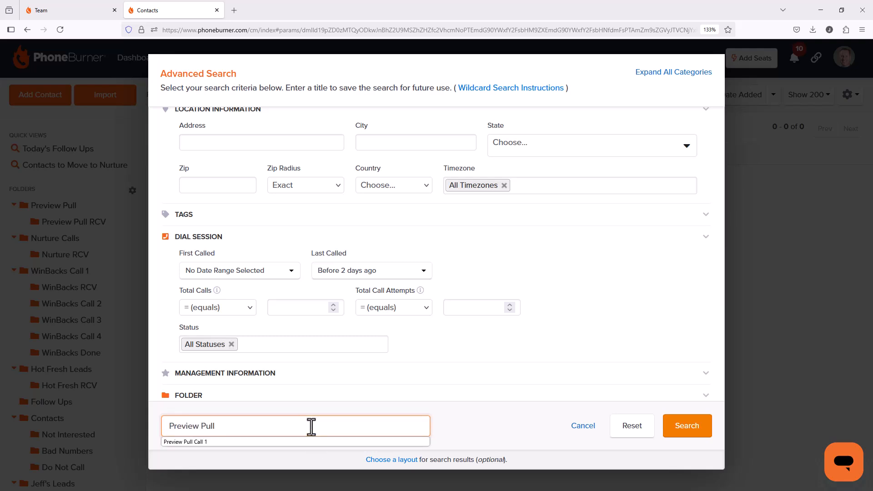
type(" Additional CAlls")
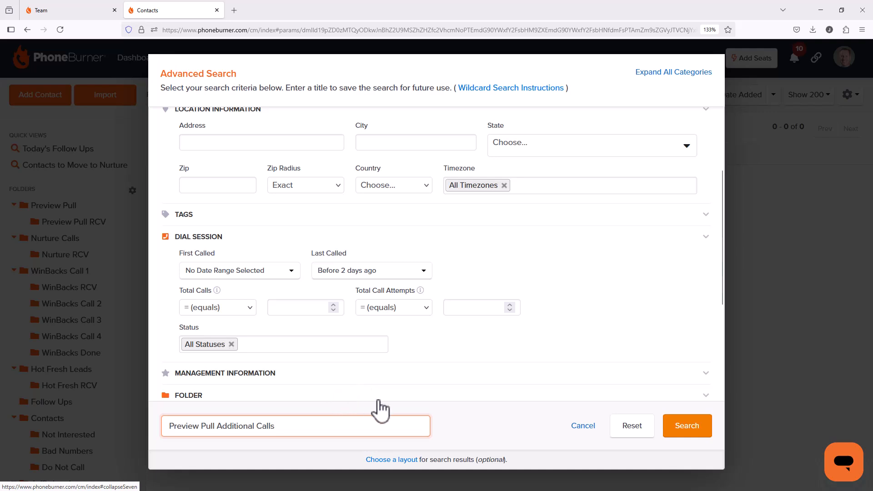
left_click(686, 426)
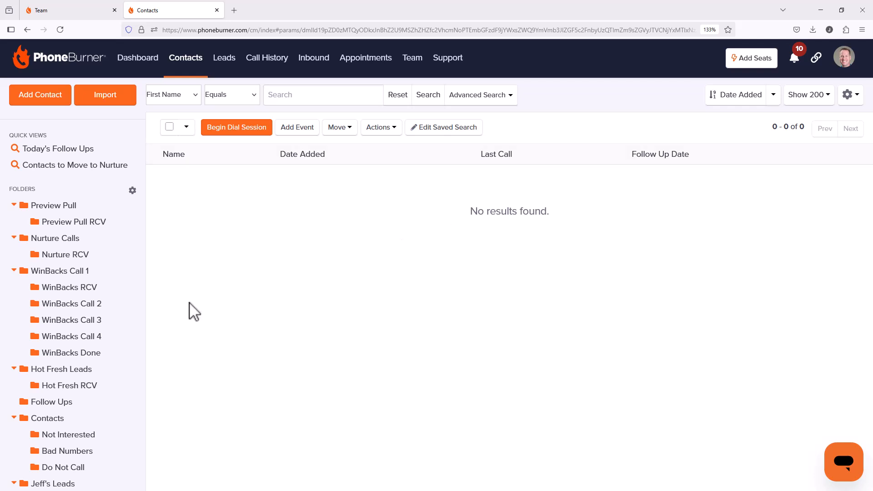
Step: Share the Preview Pull Call 1 and Preview Pull Additional Calls saved searches from the saved search settings
scroll(63, 348, "down", 2)
scroll(64, 350, "down", 4)
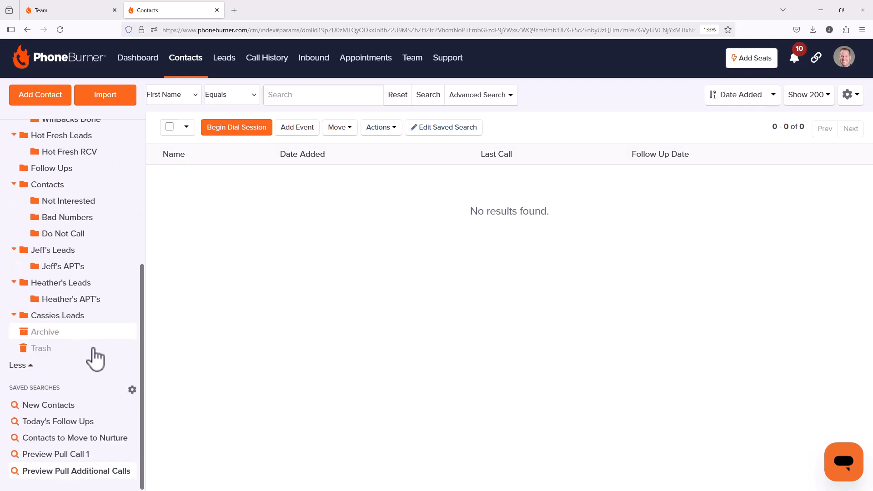
left_click(132, 390)
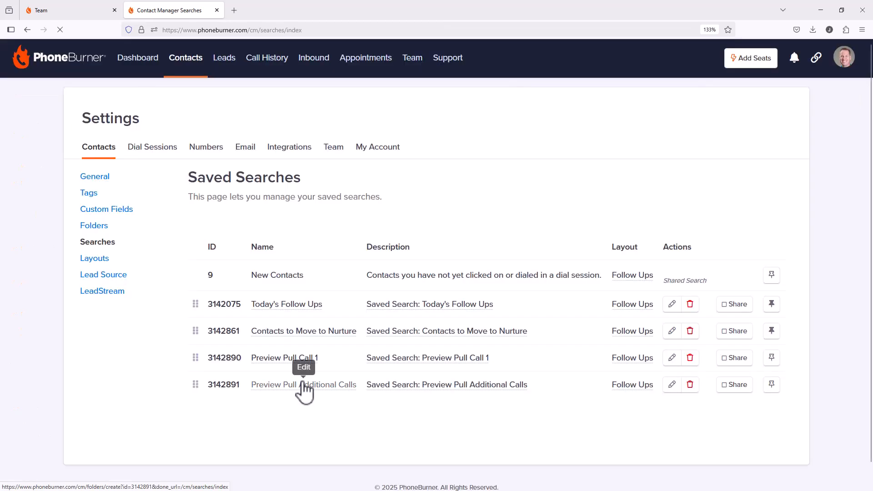
left_click(730, 362)
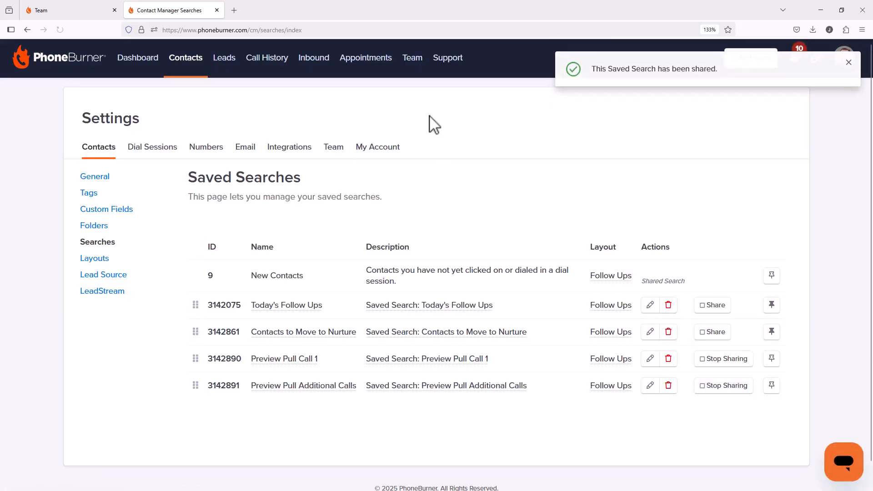
Step: Log in as the first team member listed below the admin in the team's live calls
left_click(413, 59)
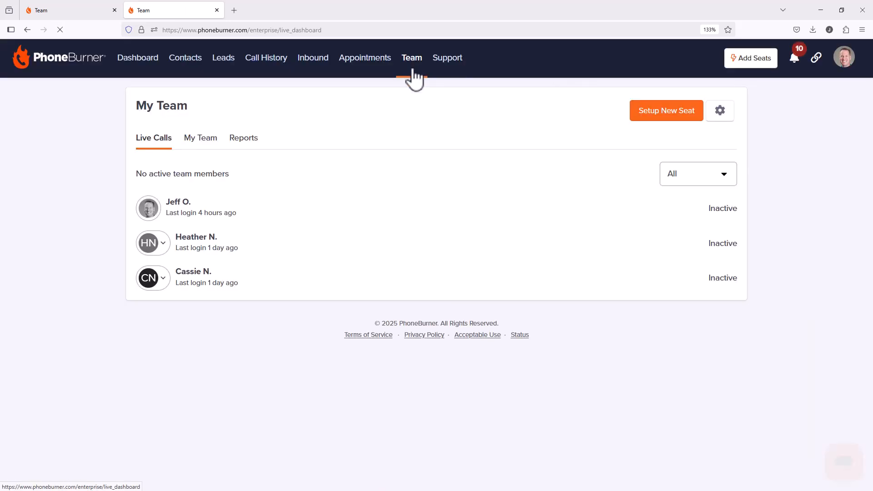
left_click(169, 249)
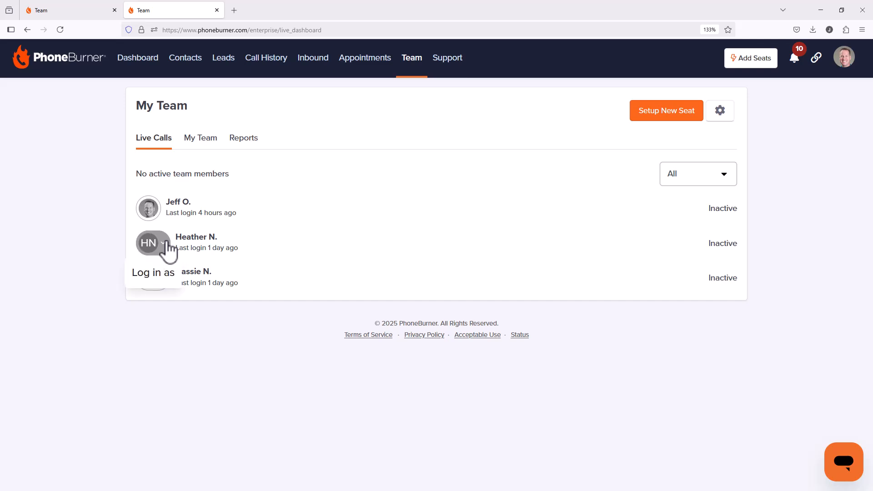
left_click(155, 277)
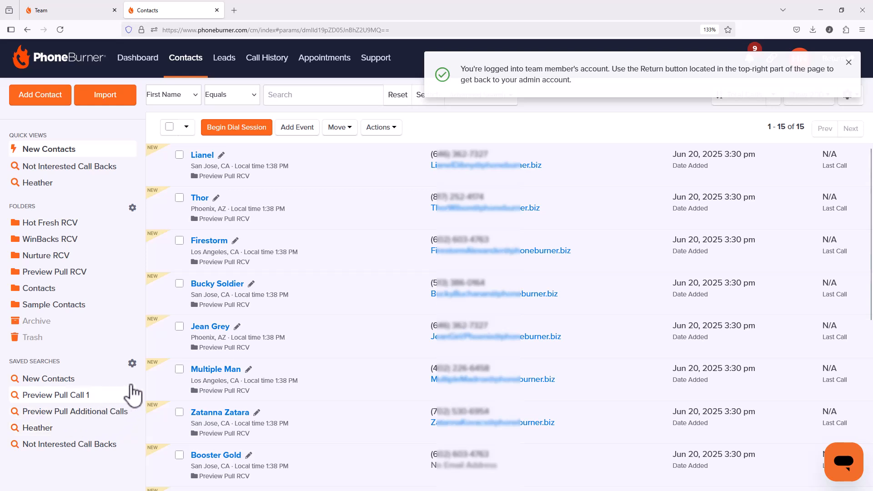
Step: Pin the shared searches Preview Pull Call 1 and Preview Pull Additional Calls to the team member's Quick Views
left_click(132, 362)
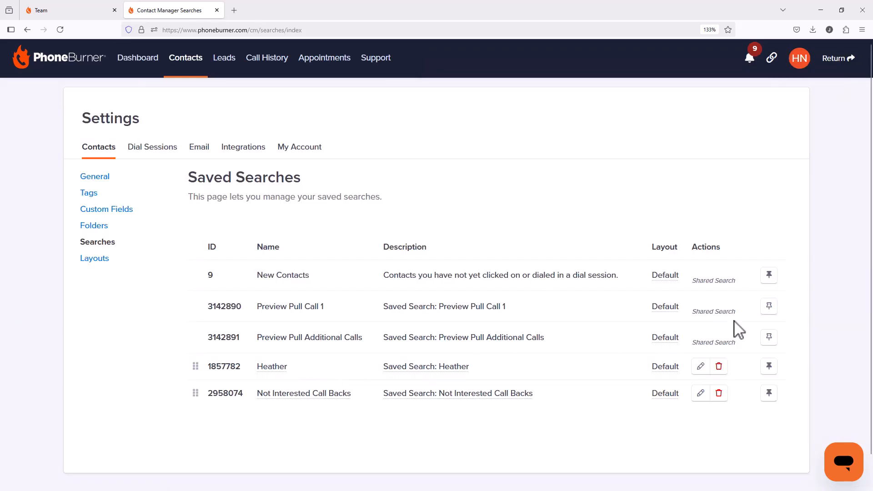
left_click(769, 306)
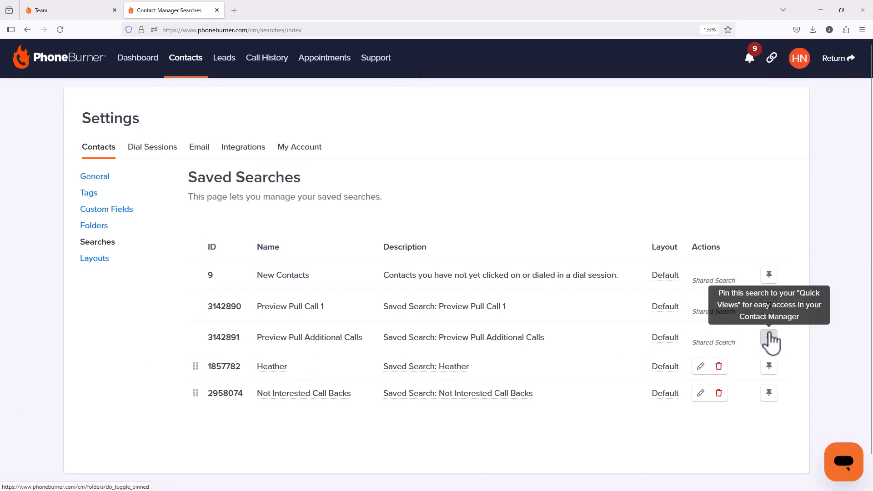
left_click(768, 337)
Step: Review the contacts under the Preview Pull Call 1 and Preview Pull Additional Calls quick views, ending on Preview Pull Call 1
left_click(186, 63)
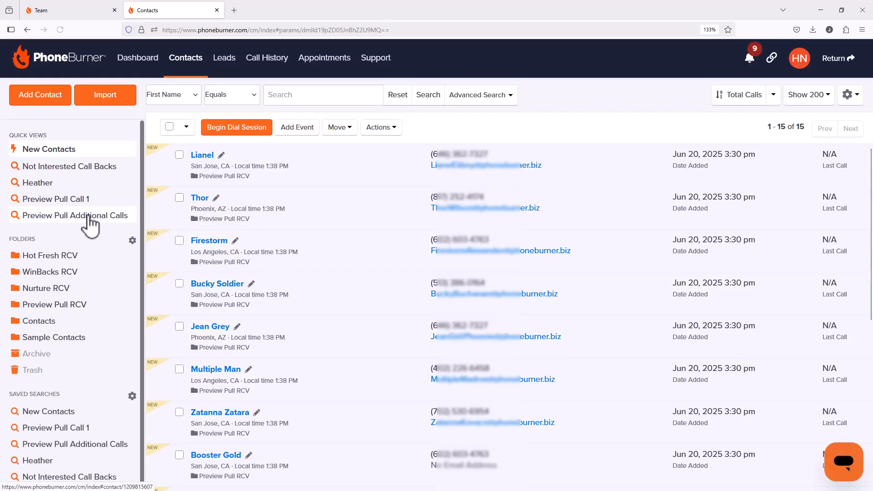
left_click(70, 205)
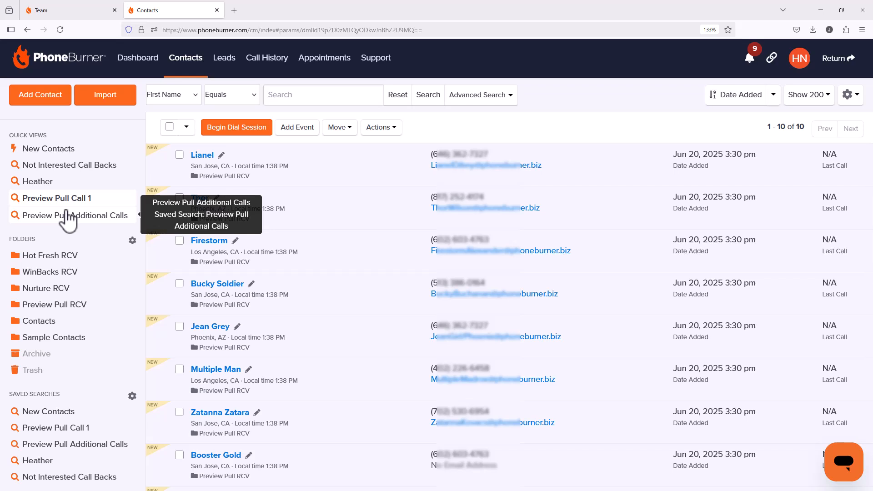
left_click(169, 127)
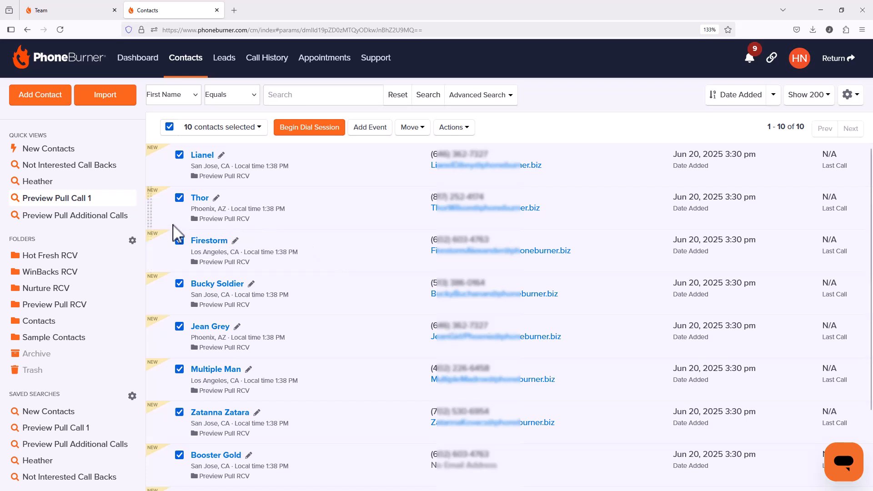
left_click(96, 216)
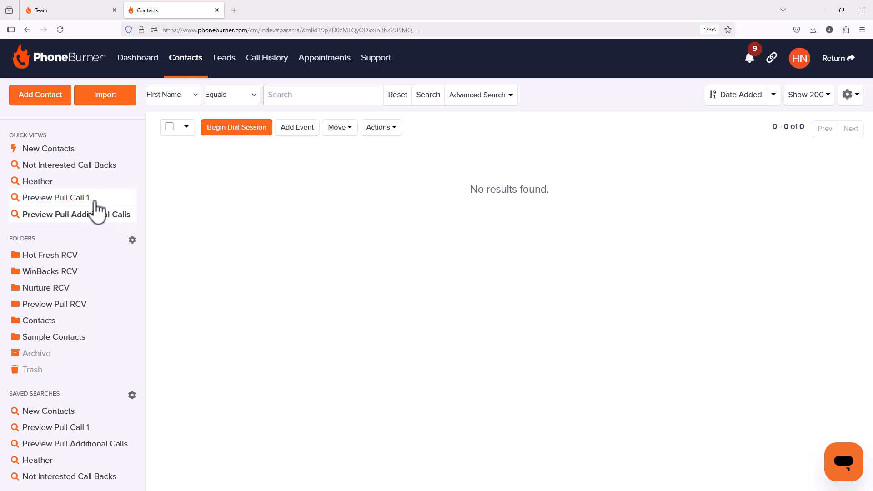
left_click(83, 199)
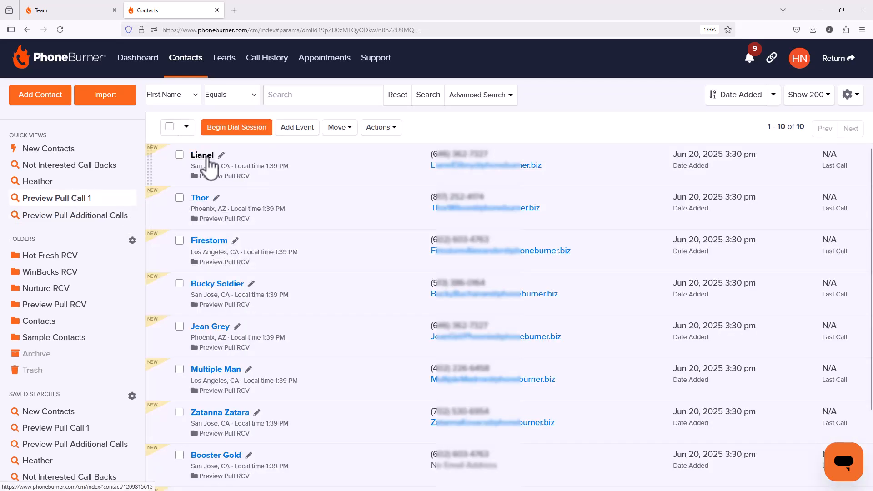
Step: Open the first contact in Preview Pull Call 1 and examine its Recycle Due In time
left_click(207, 163)
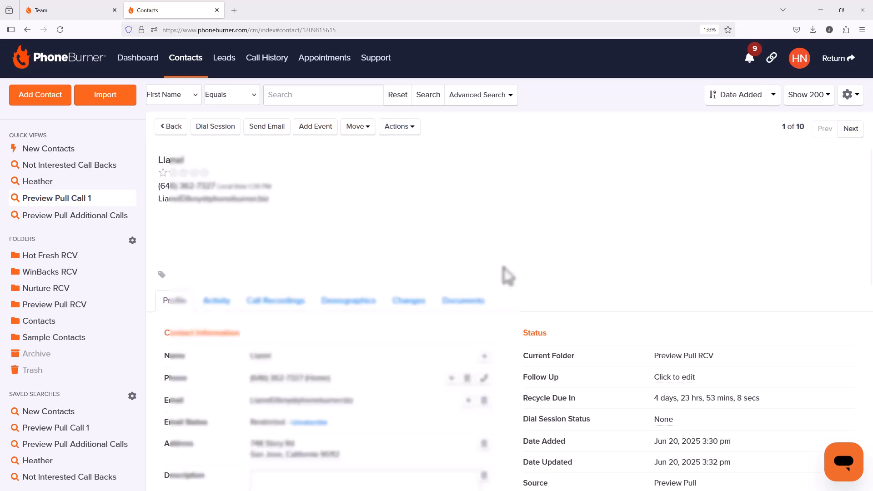
scroll(507, 273, "down", 4)
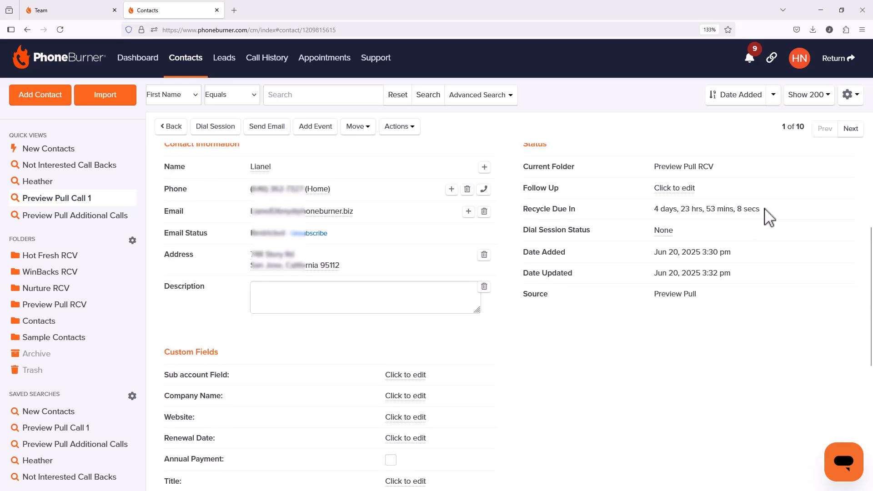
left_click_drag(766, 210, 655, 208)
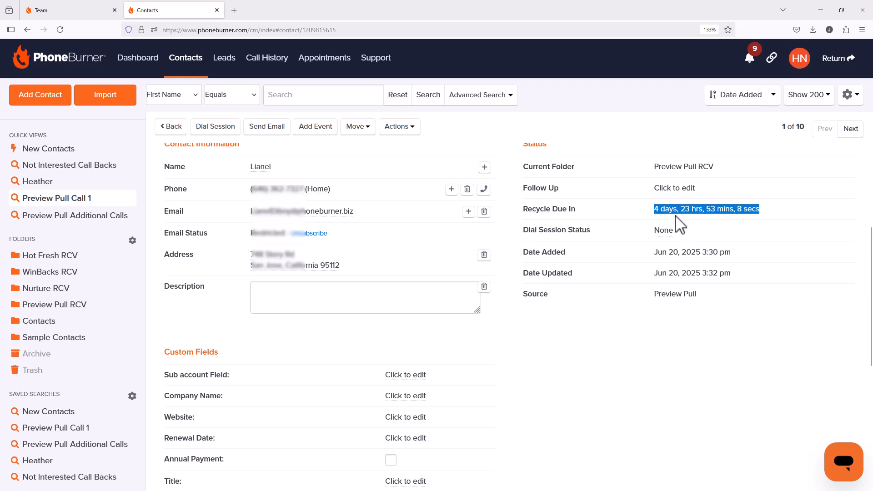
scroll(652, 238, "up", 3)
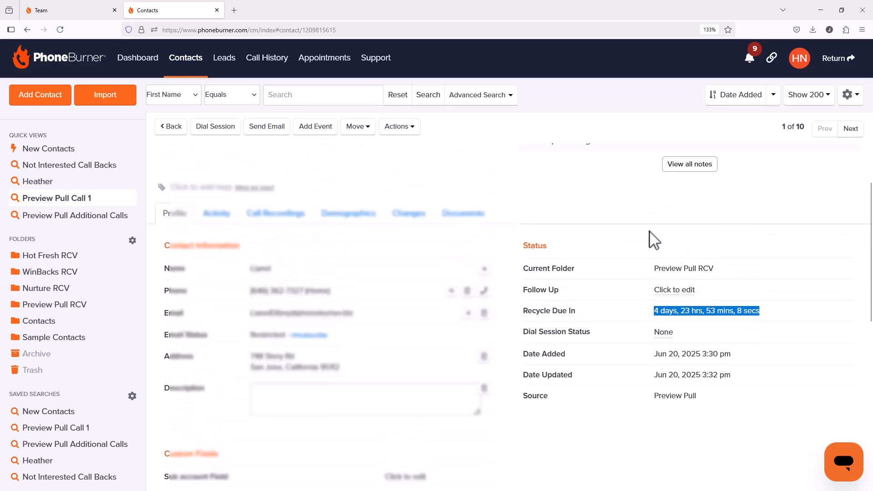
Step: Start a dial session for the open contact, allow microphone access for the browser connection, and begin dialing
left_click(214, 131)
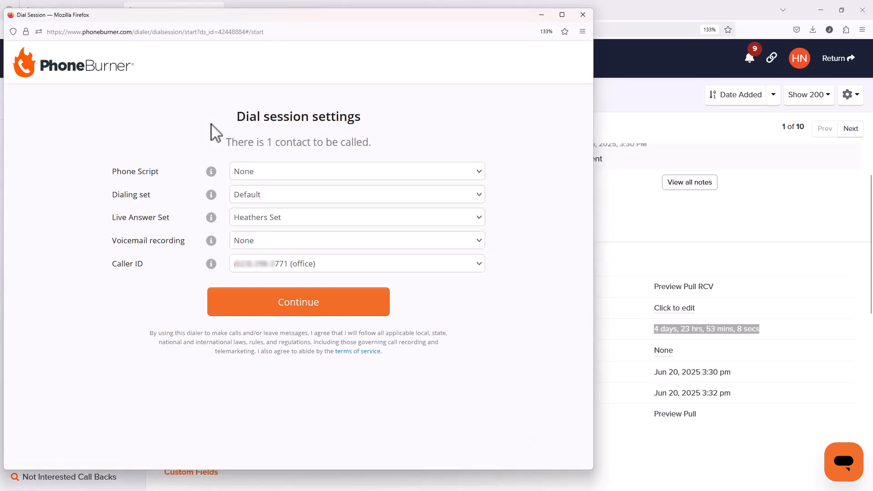
left_click(307, 309)
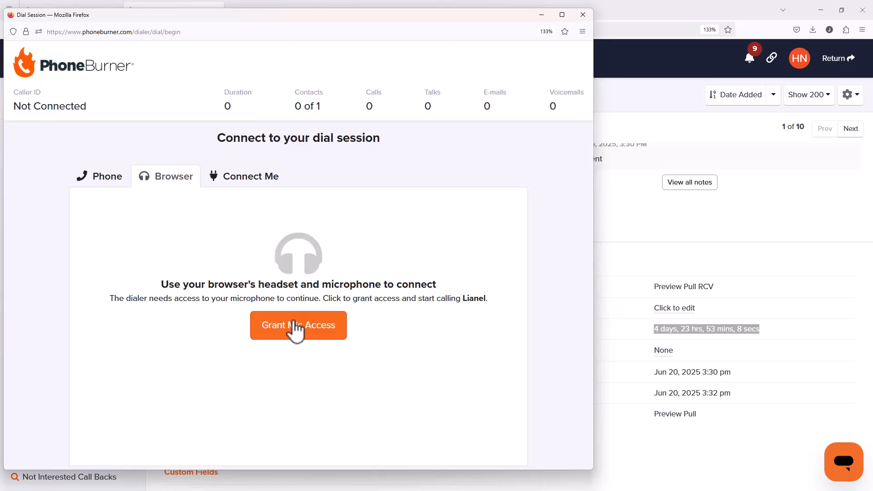
left_click(296, 326)
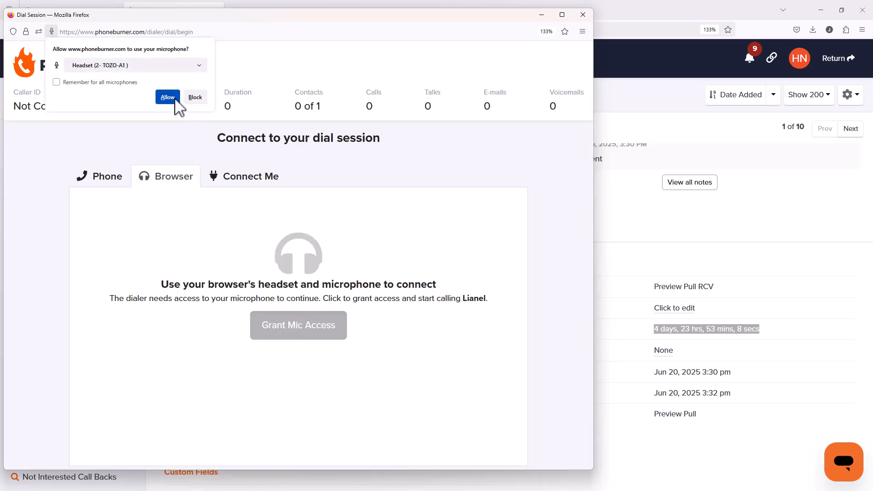
left_click(168, 101)
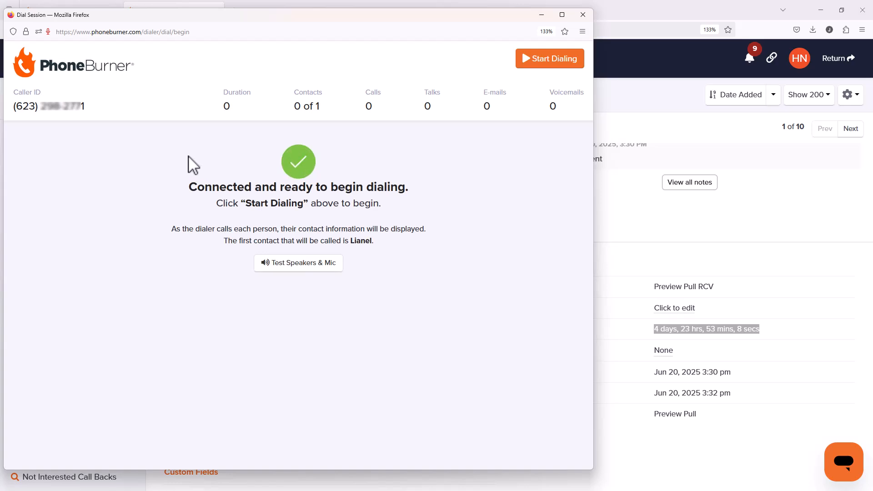
left_click(545, 63)
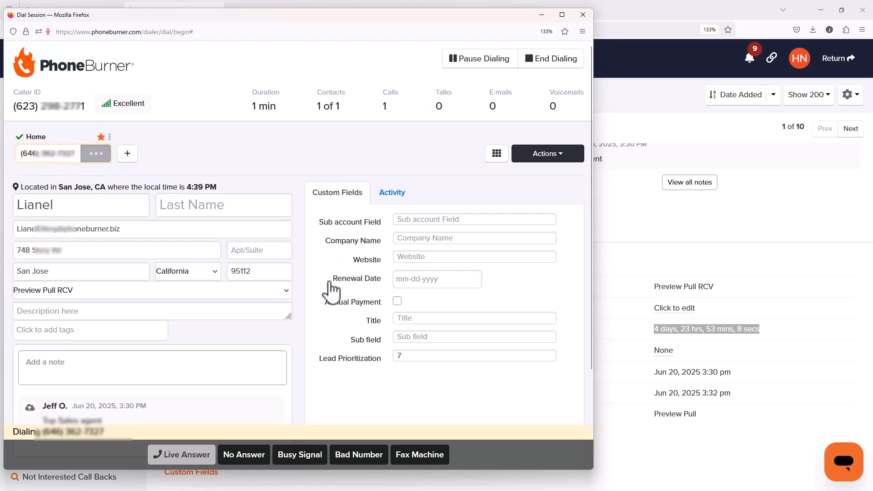
Step: Mark the call as No Answer, close the dial session, and reload the contact record
left_click(237, 453)
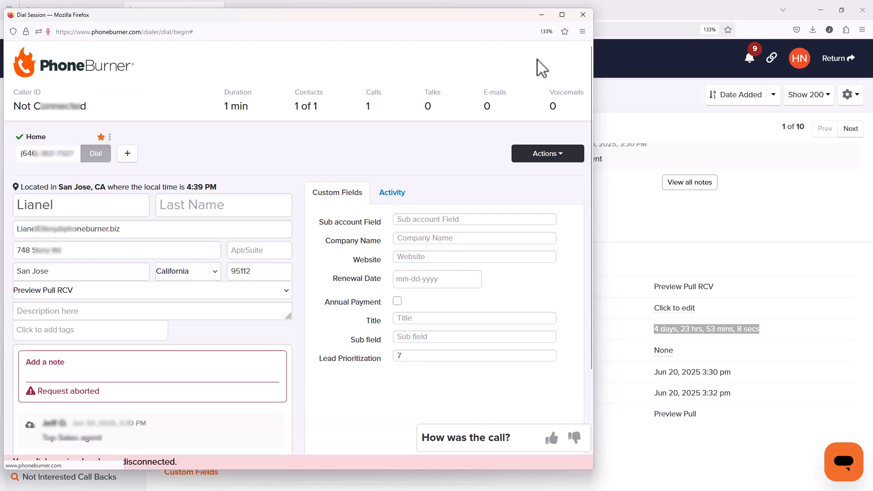
left_click(545, 63)
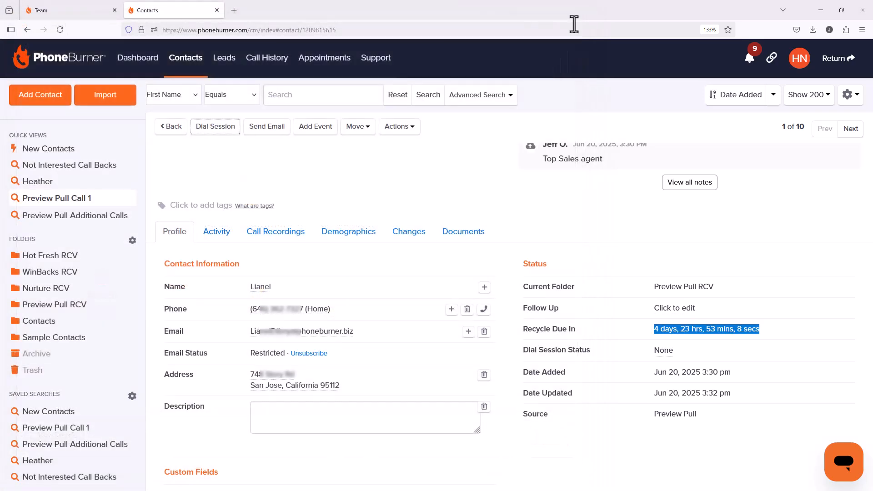
left_click(583, 15)
left_click(64, 29)
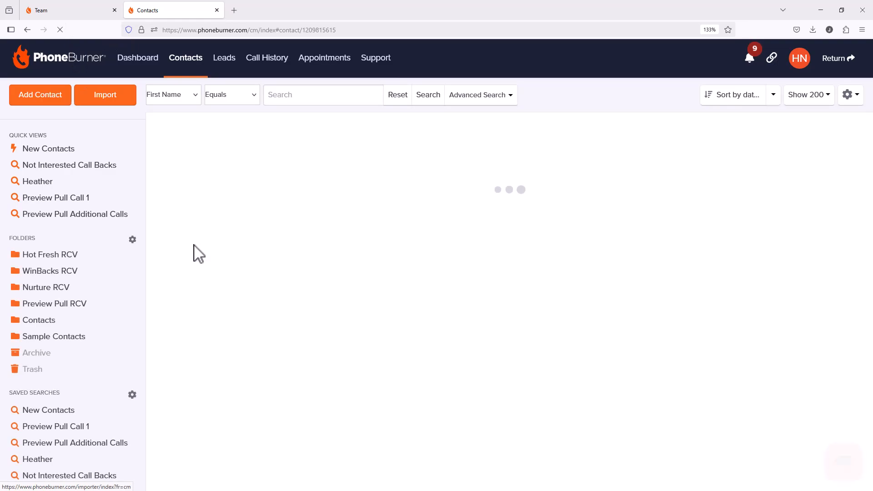